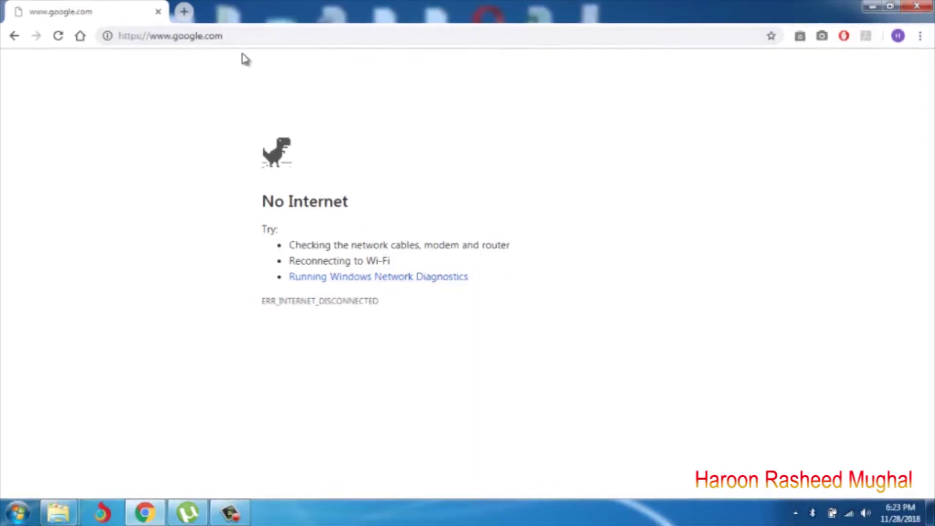
Reload the Google home page and go to the site thepiratebay3.org.
left_click(275, 32)
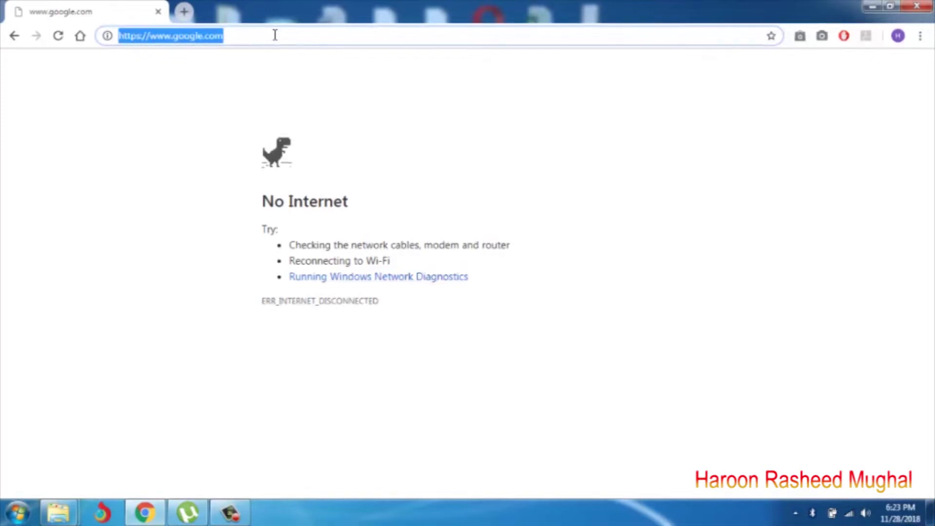
key("Return")
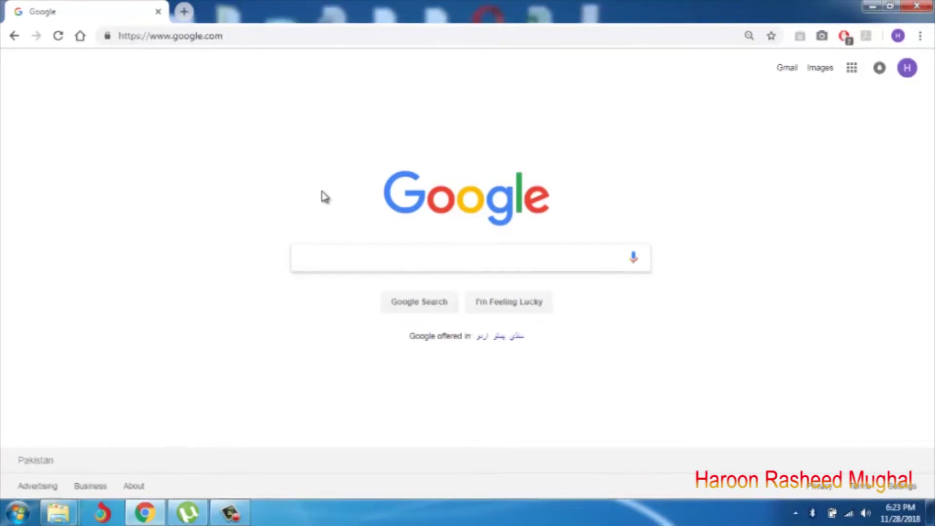
left_click(305, 35)
type("thepiratebay3.org")
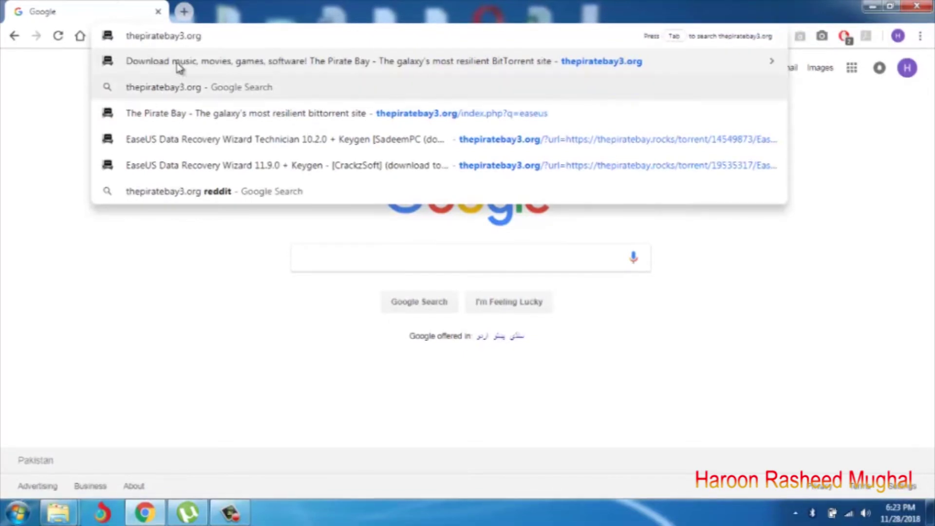
left_click_drag(221, 31, 125, 31)
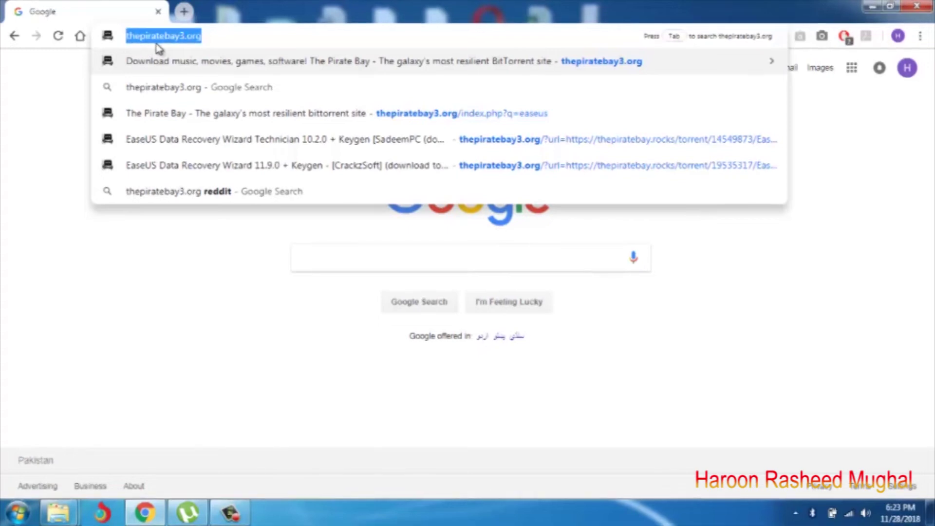
left_click(217, 41)
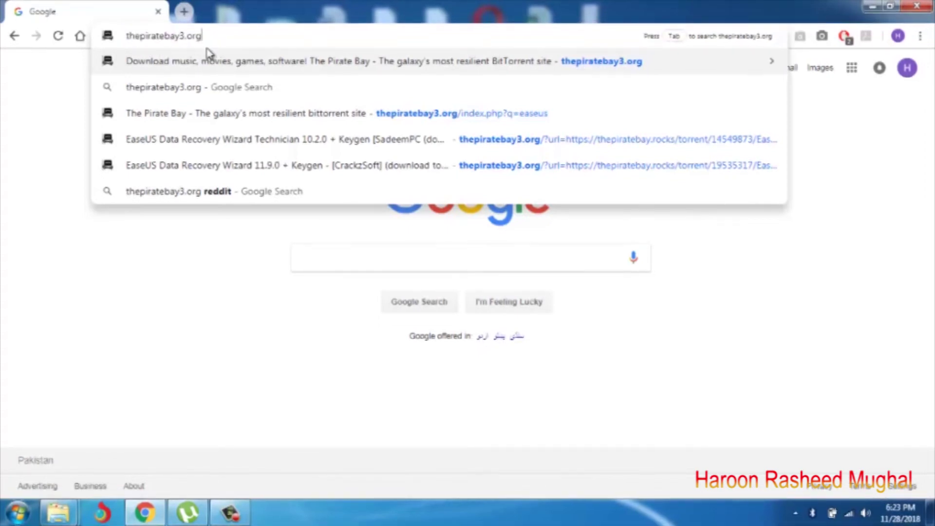
key("Return")
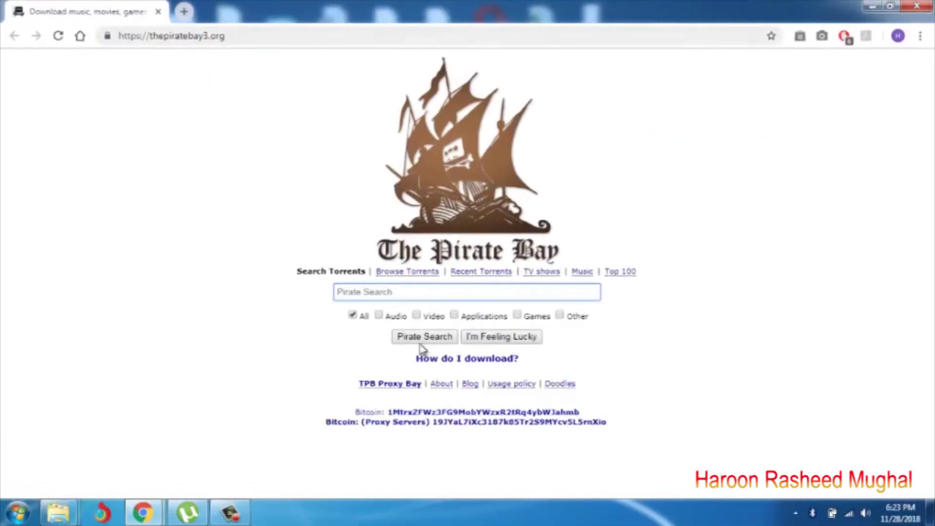
Search the torrent site for "easeus".
left_click(400, 291)
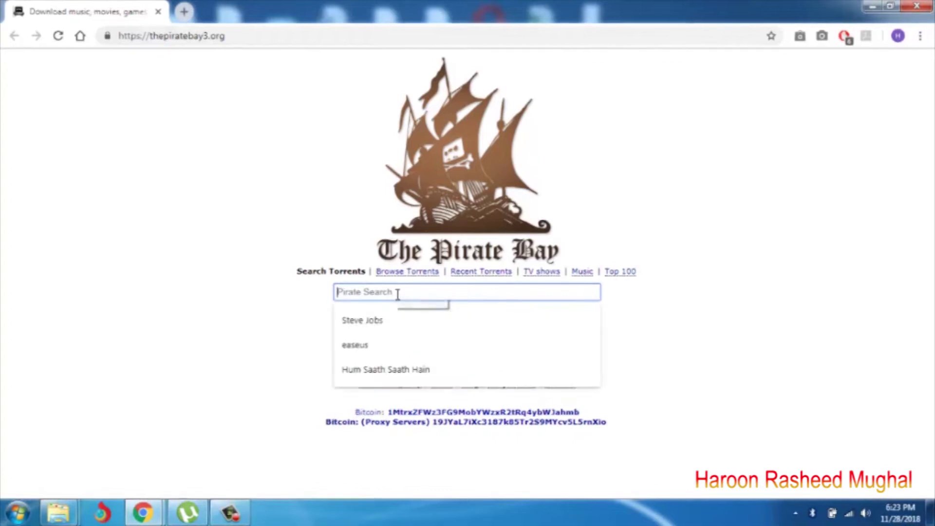
left_click(380, 345)
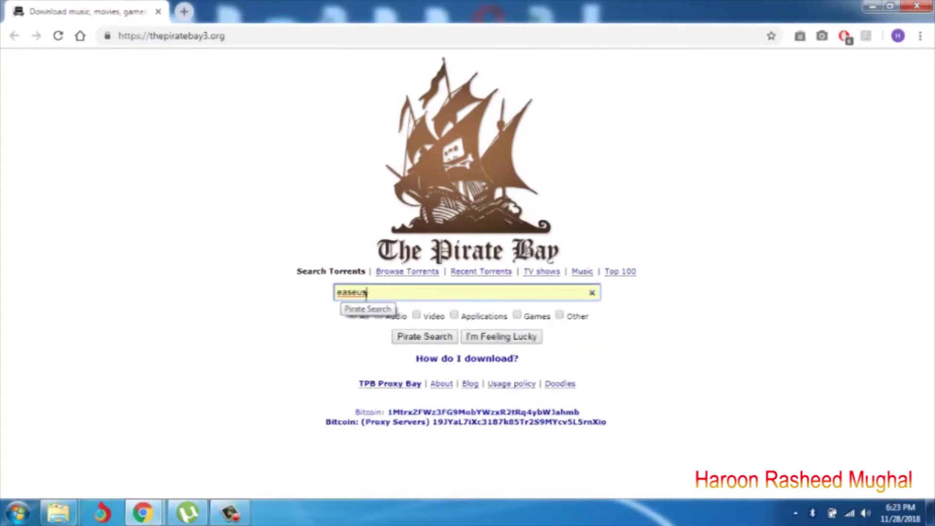
double_click(343, 298)
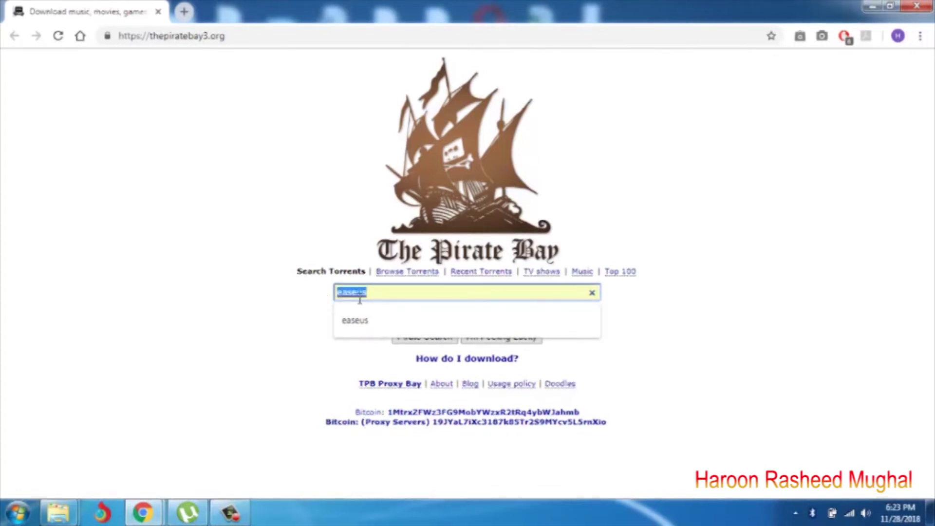
left_click(302, 303)
left_click(430, 342)
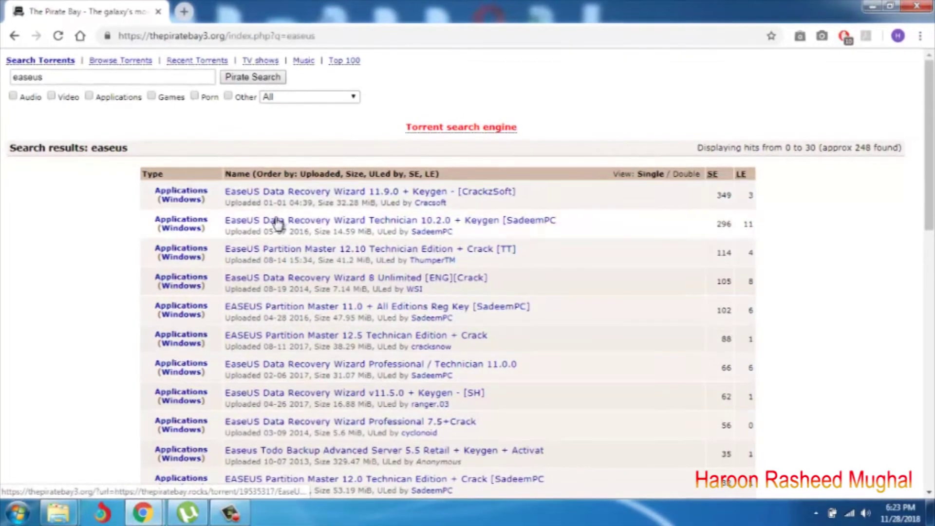
Open the EaseUS Data Recovery Wizard Technician 10.2.0 + Keygen result in a new tab and review its details and comments.
right_click(376, 225)
left_click(391, 230)
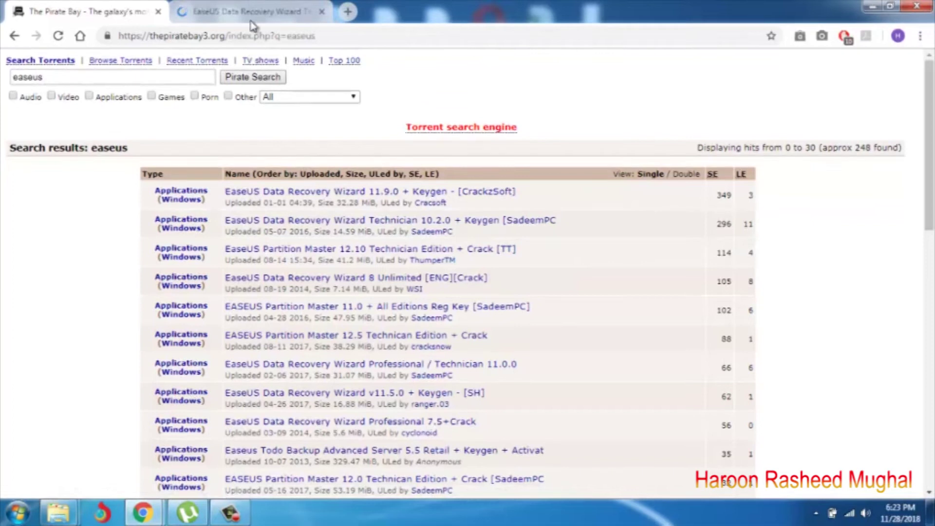
right_click(298, 227)
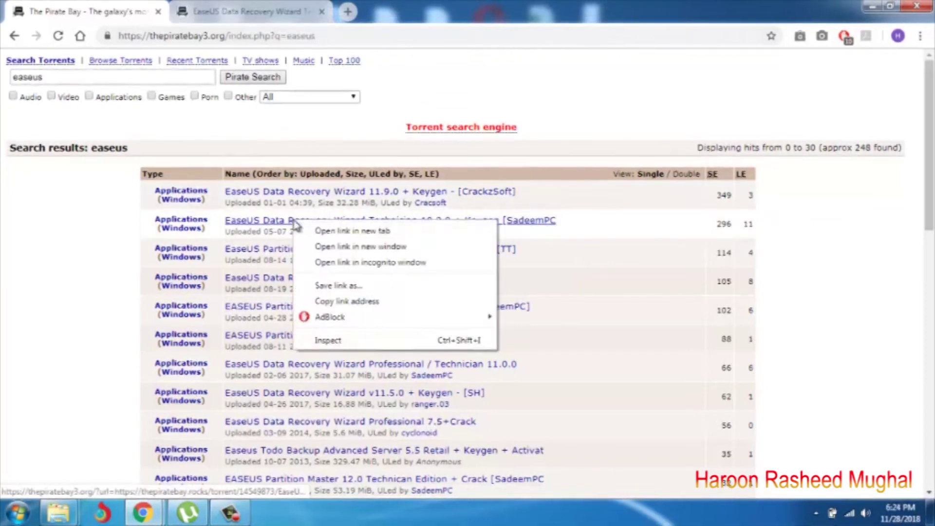
left_click(269, 15)
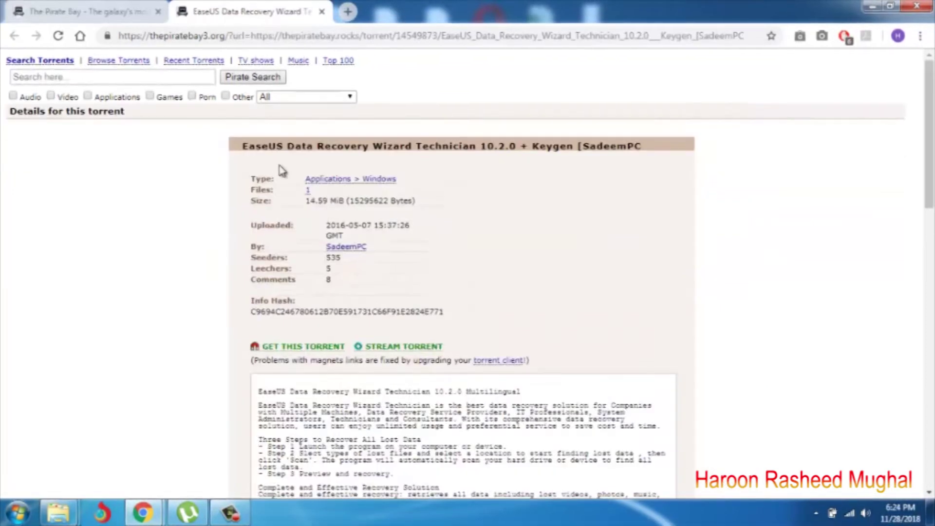
scroll(471, 411, "down", 15)
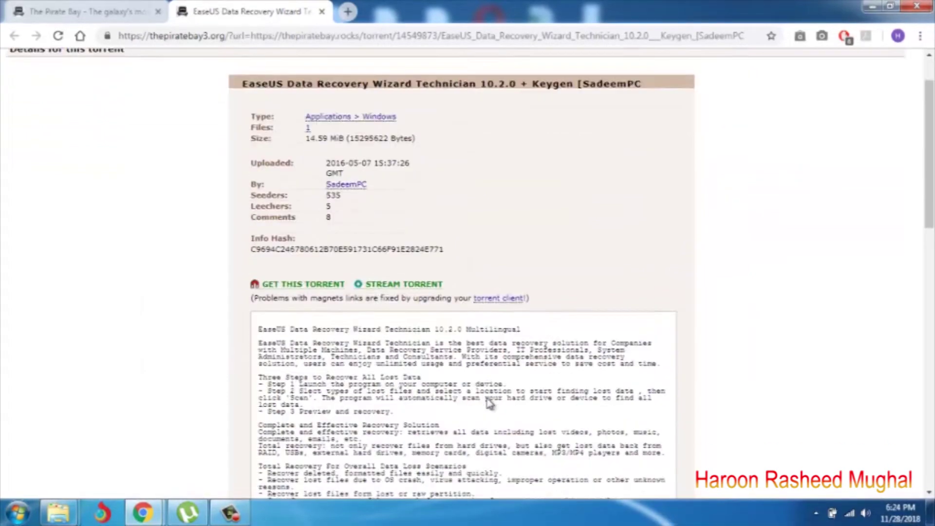
scroll(471, 411, "down", 5)
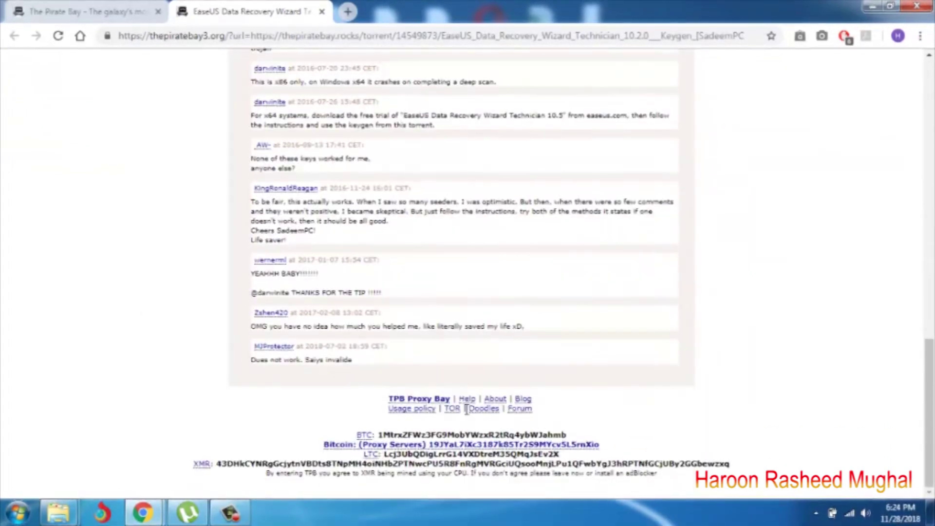
scroll(463, 407, "up", 20)
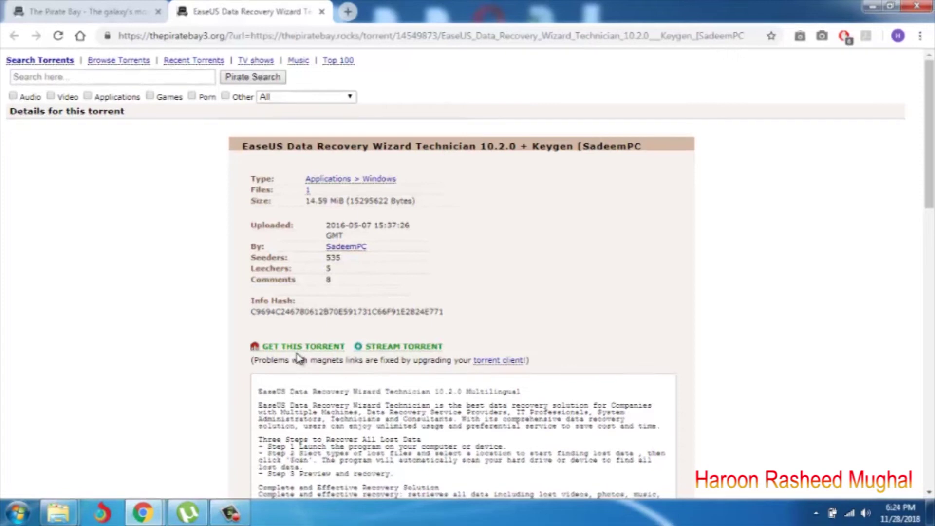
Open a blank browser tab and copy the link address of GET THIS TORRENT from the EaseUS torrent page.
left_click(348, 11)
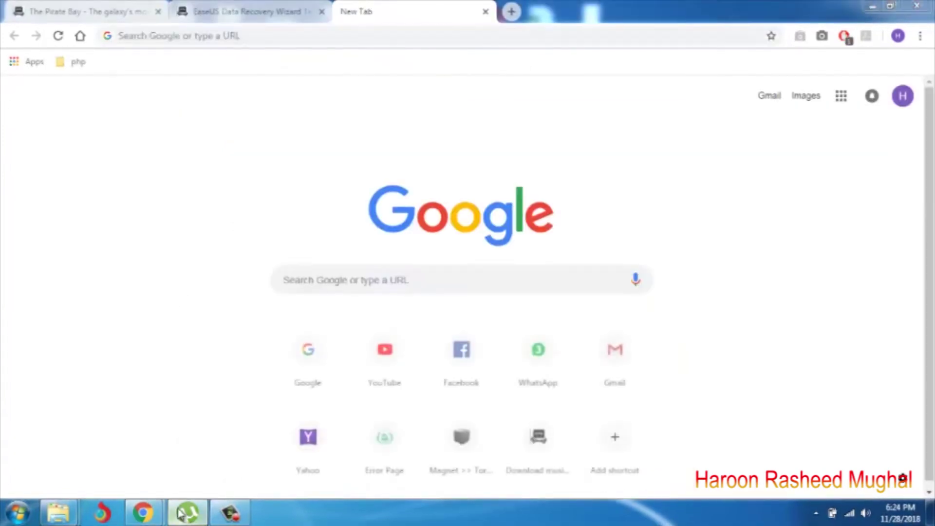
left_click(187, 511)
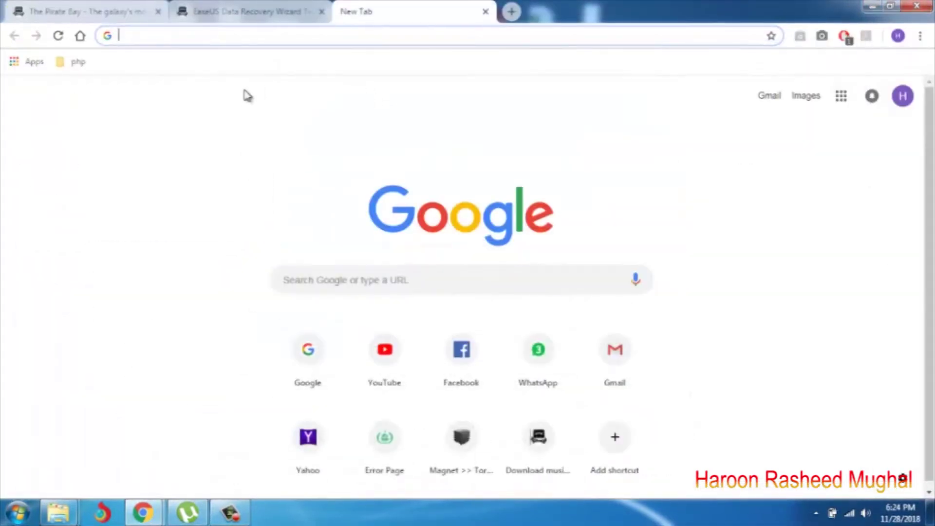
left_click(246, 12)
right_click(323, 346)
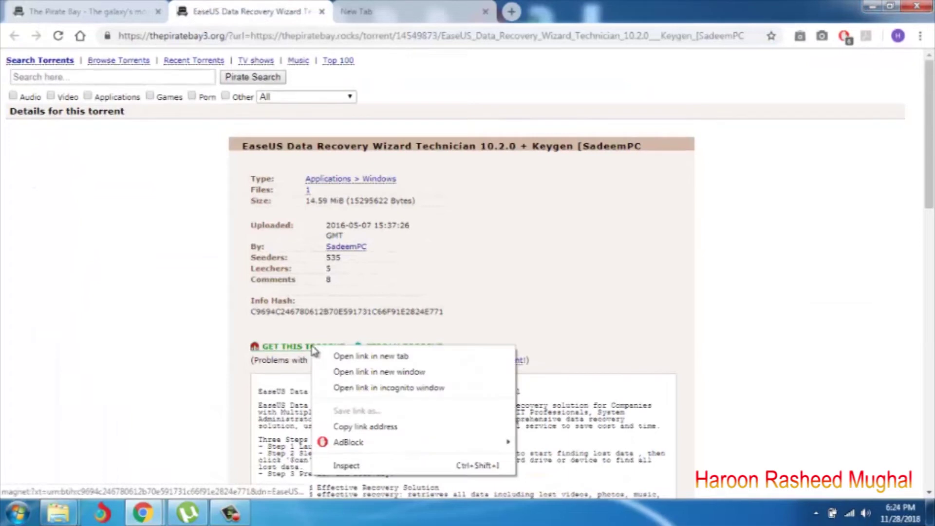
left_click(351, 427)
Load magnet2torrent.com in the blank tab.
left_click(380, 6)
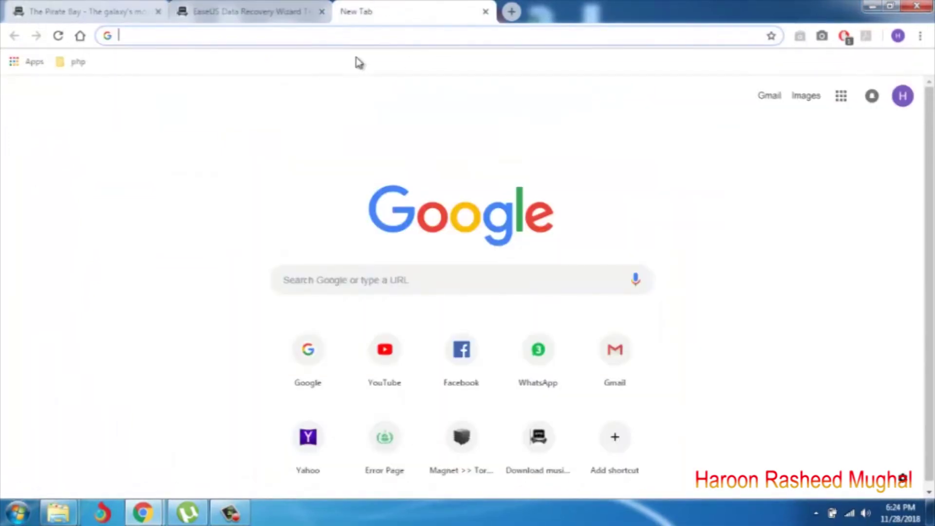
type("magnet2torrent.com")
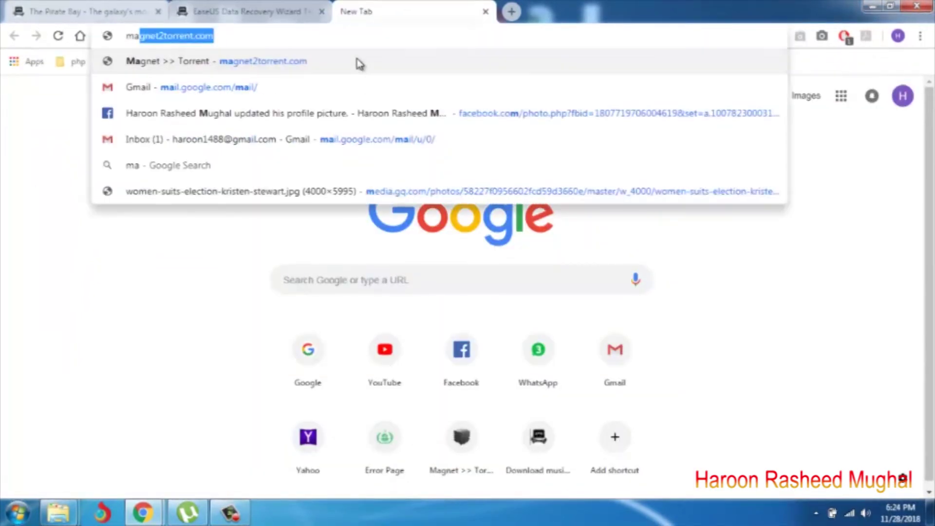
key("Right")
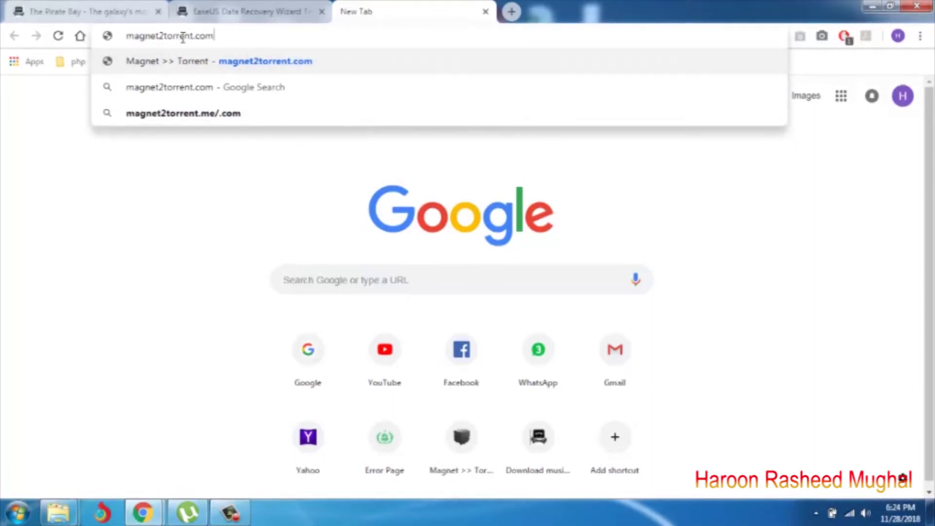
left_click_drag(118, 37, 125, 42)
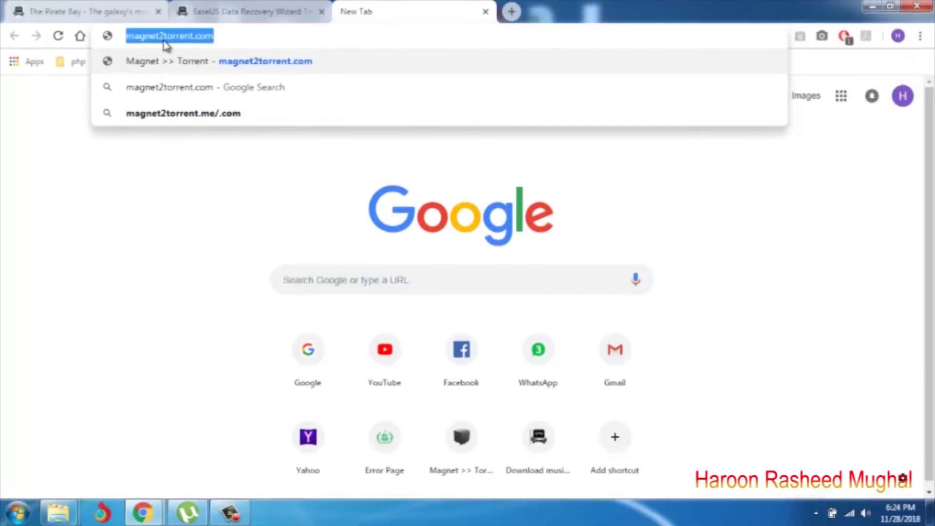
left_click(262, 38)
key("Return")
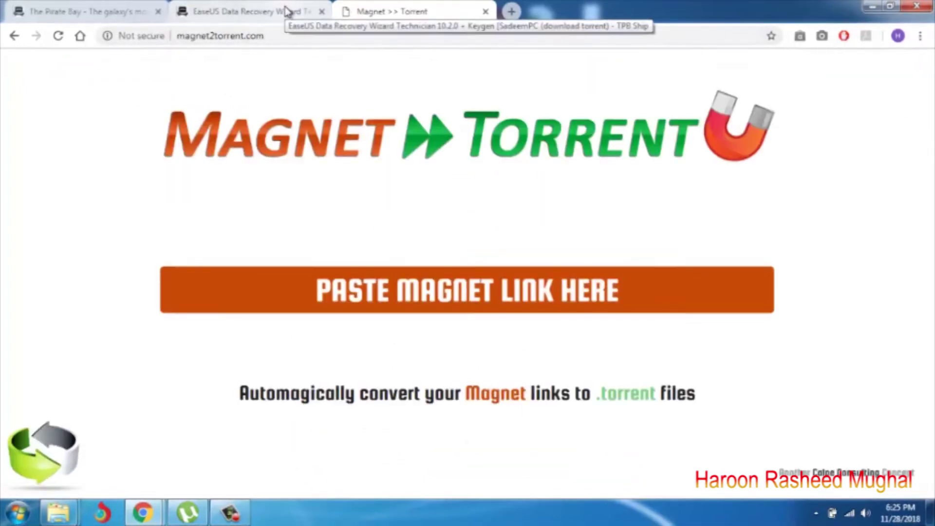
Copy the GET THIS TORRENT magnet link again and paste it into the converter to download the .torrent file.
left_click(407, 291)
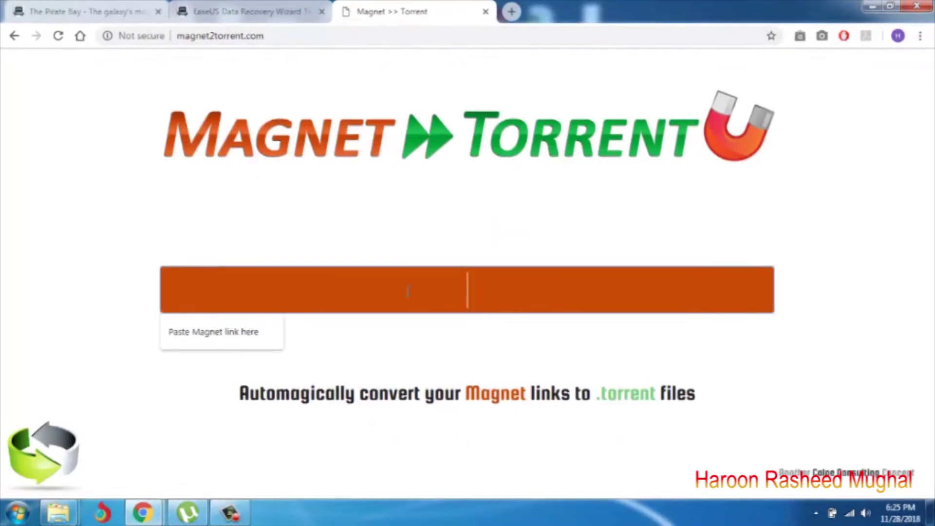
left_click(263, 9)
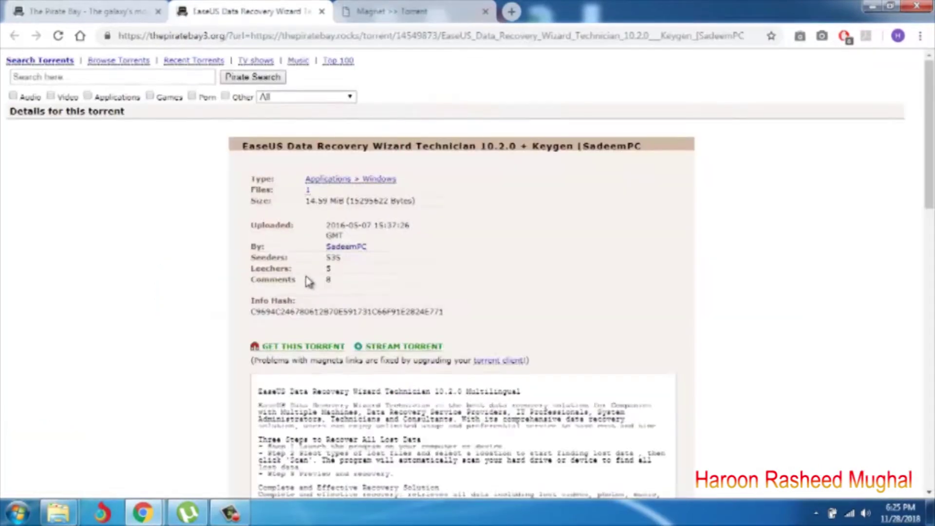
right_click(291, 346)
left_click(345, 425)
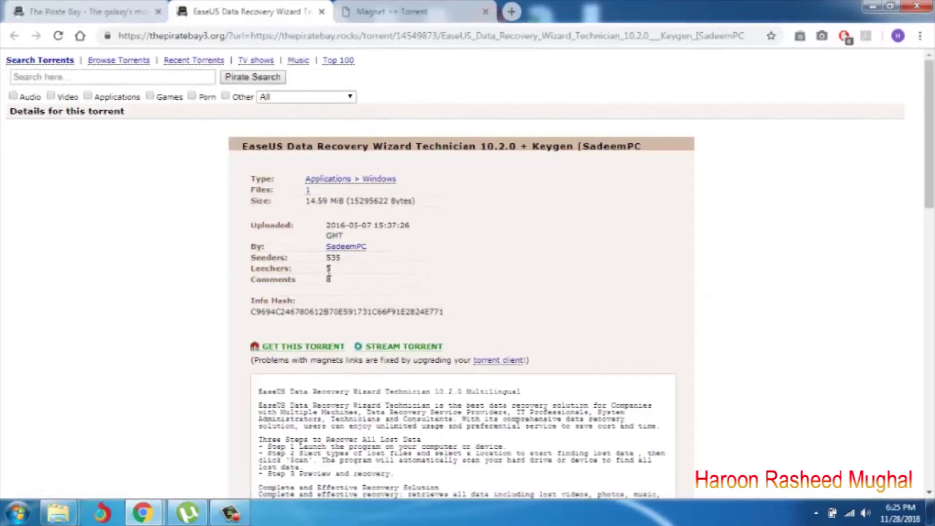
left_click(380, 12)
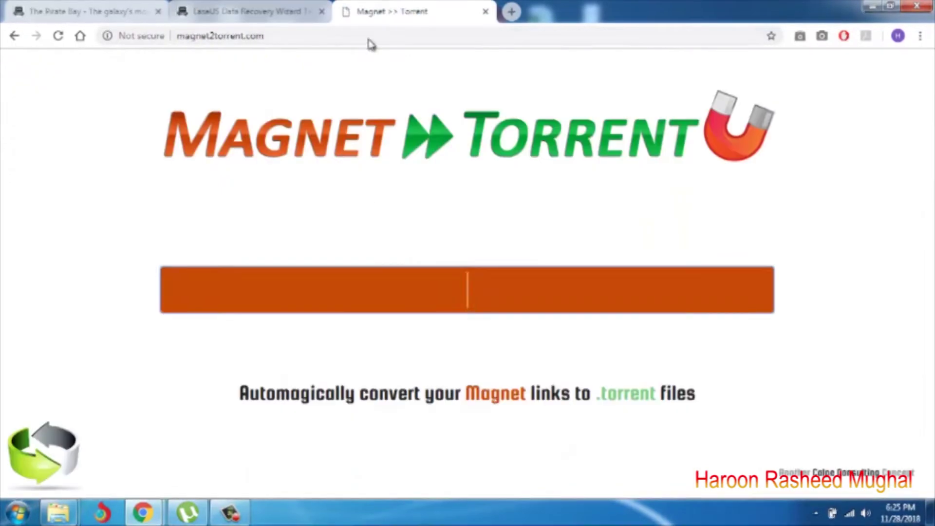
right_click(420, 290)
left_click(462, 371)
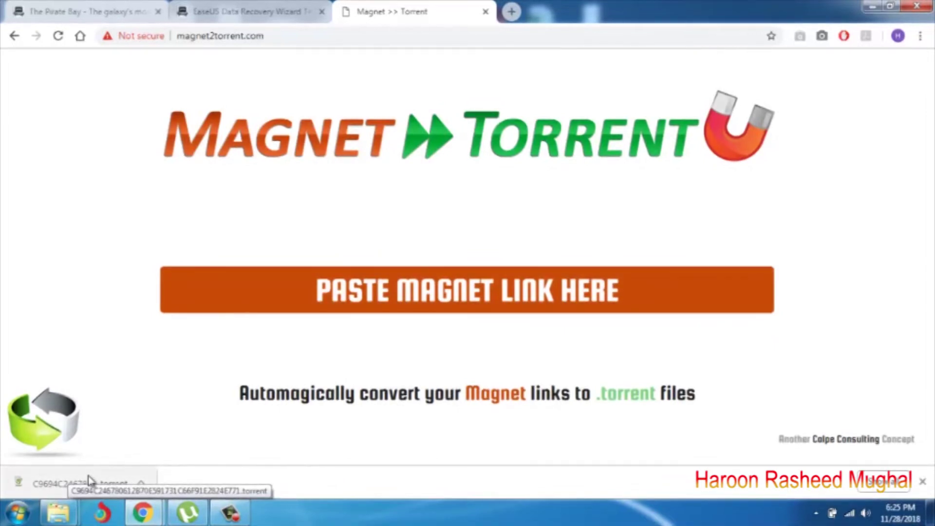
Open the downloaded .torrent file in µTorrent and browse to Local Disk (D:) for the save location.
left_click(81, 483)
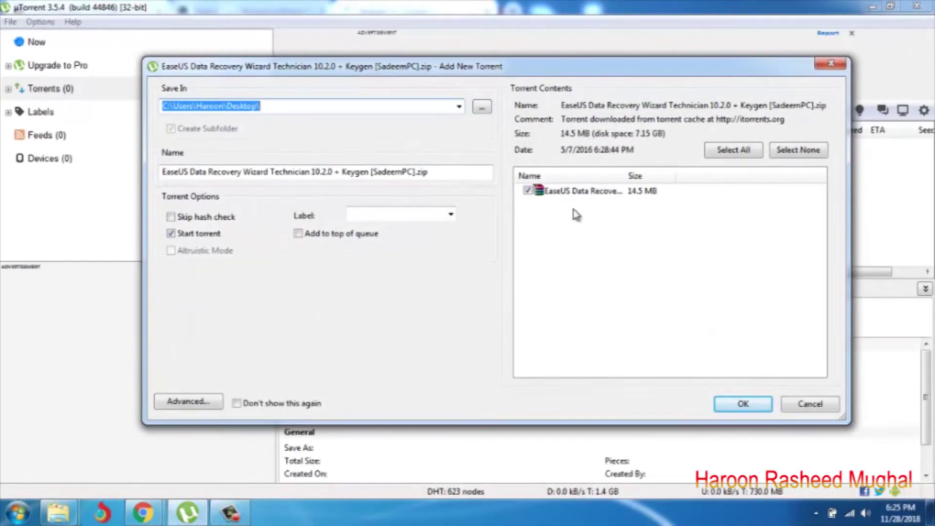
left_click(482, 106)
scroll(258, 244, "down", 2)
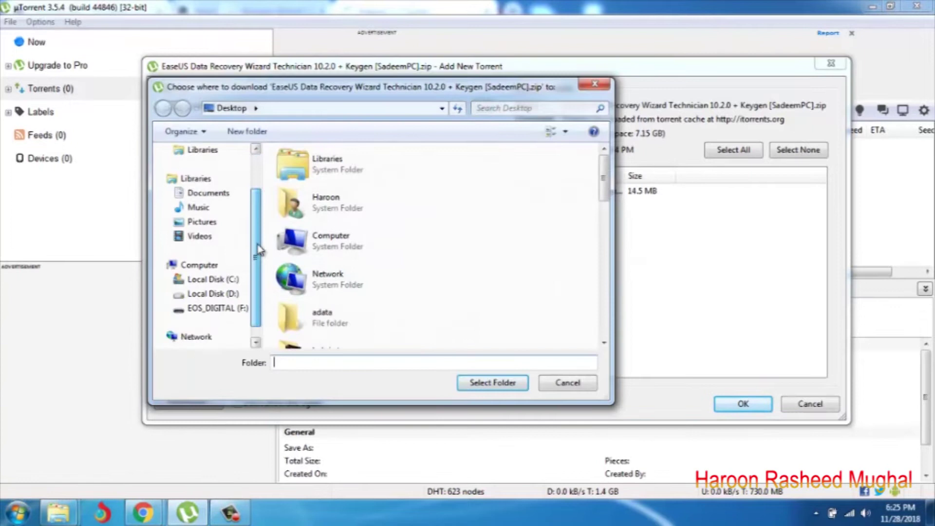
left_click(219, 280)
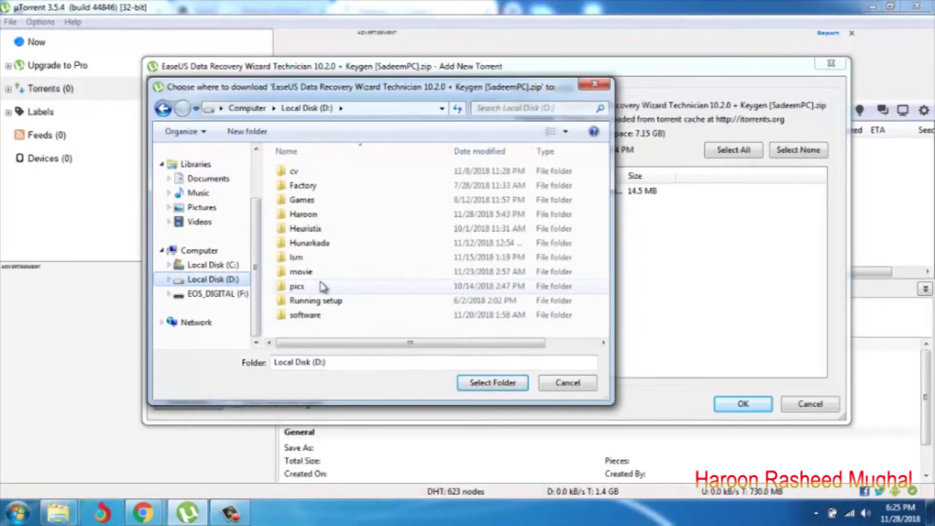
Create a folder named "recovery" on Local Disk (D:) and open it.
key("ctrl+shift+n")
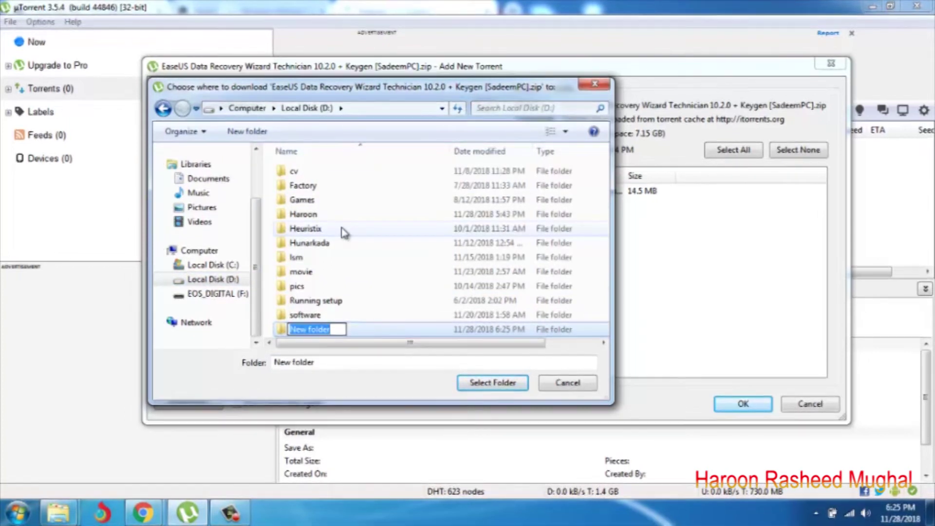
type("rec")
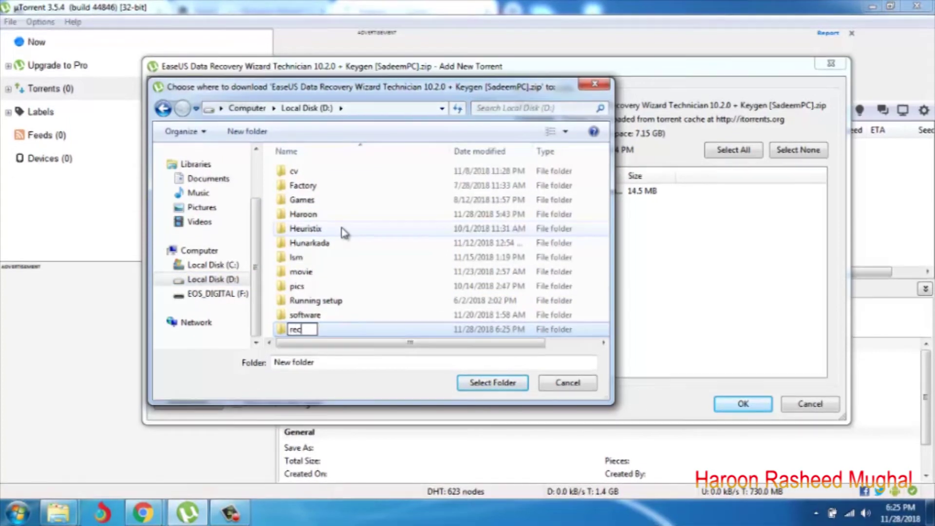
type("overy")
left_click(308, 331)
double_click(308, 331)
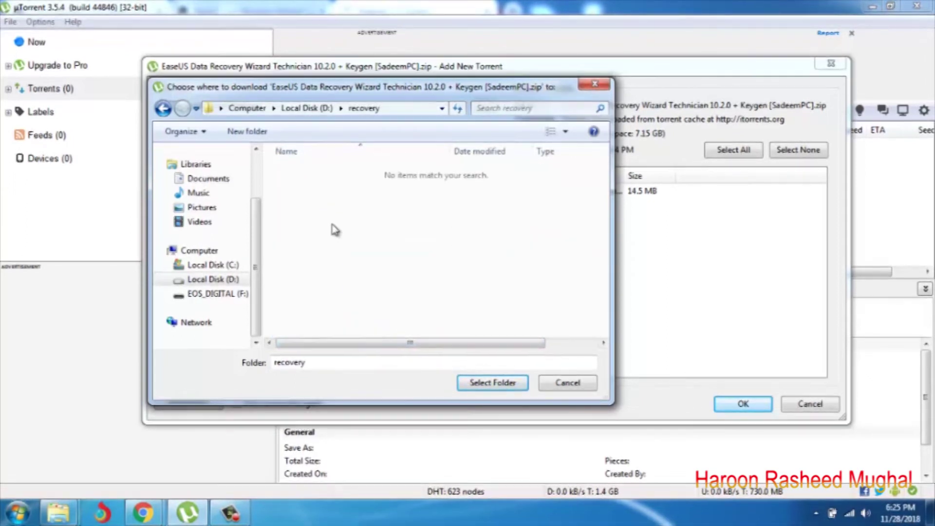
Set the save location to D:\recovery, start the torrent download and dismiss its completion notice.
left_click(489, 383)
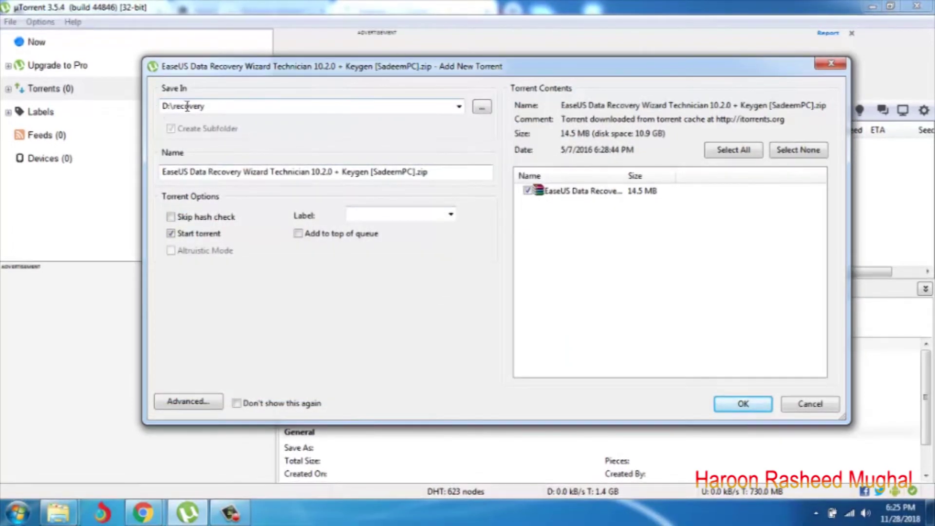
left_click_drag(224, 106, 162, 106)
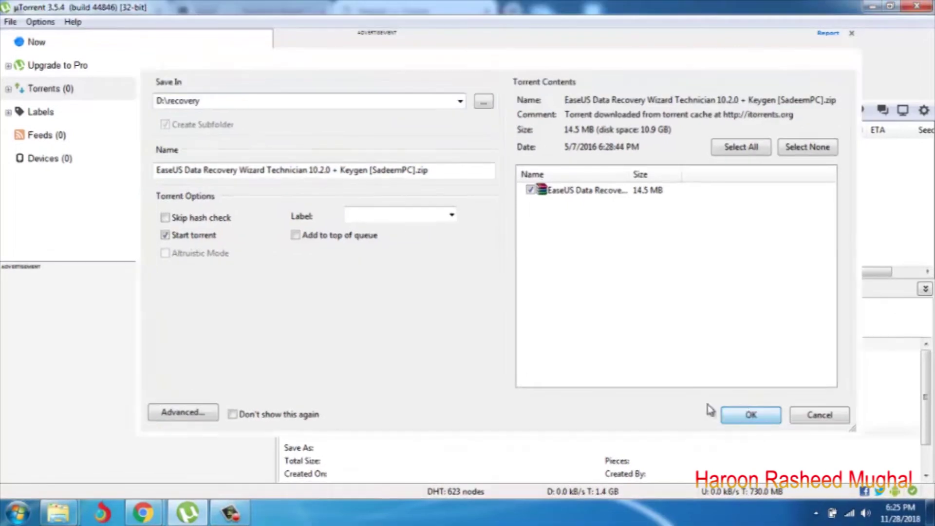
left_click(743, 404)
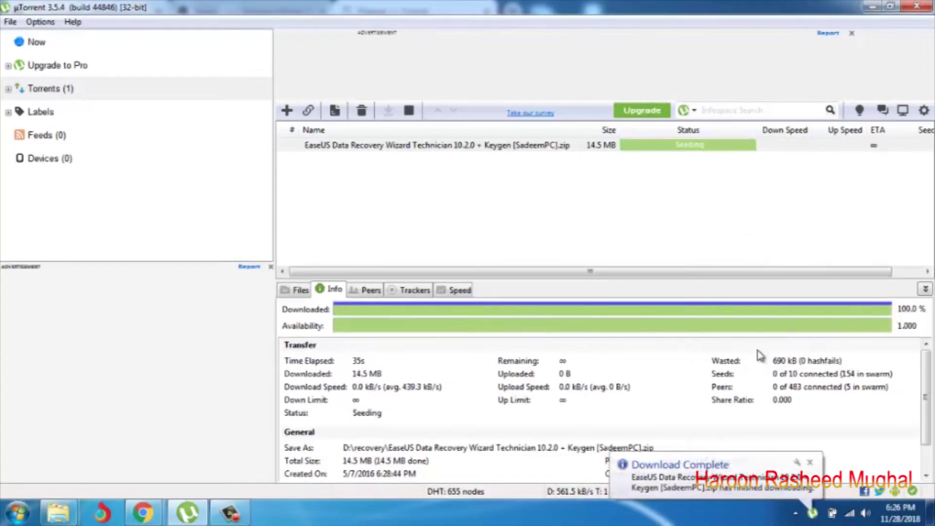
left_click(807, 464)
Open the recovery folder on Local Disk (D:) in the file explorer.
left_click(19, 512)
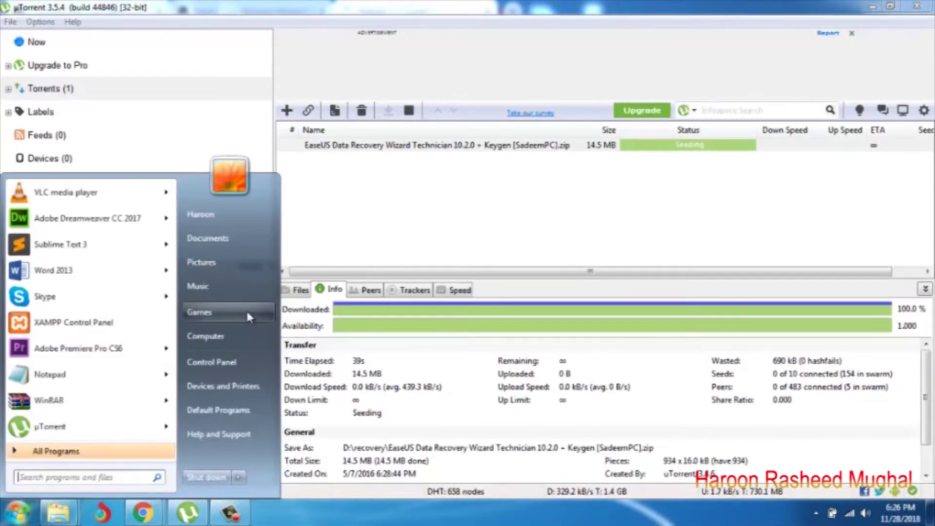
left_click(247, 337)
double_click(365, 108)
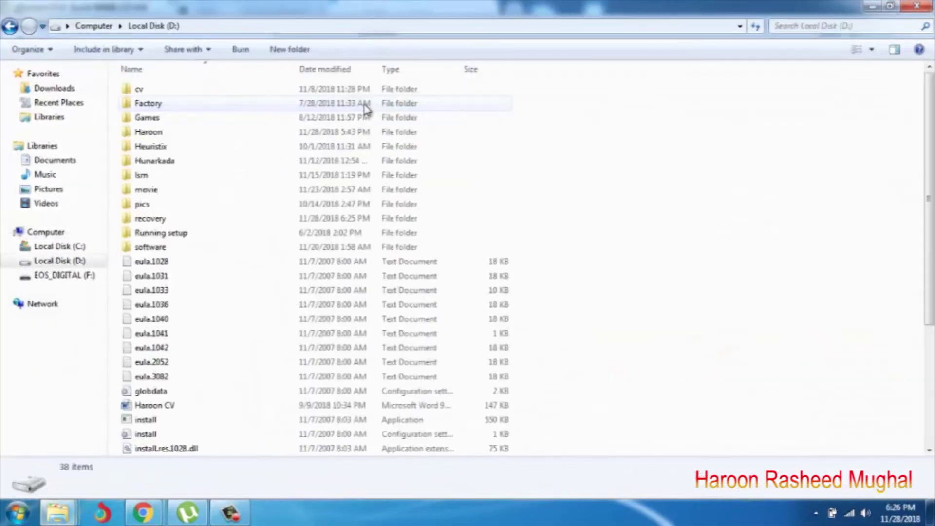
double_click(150, 219)
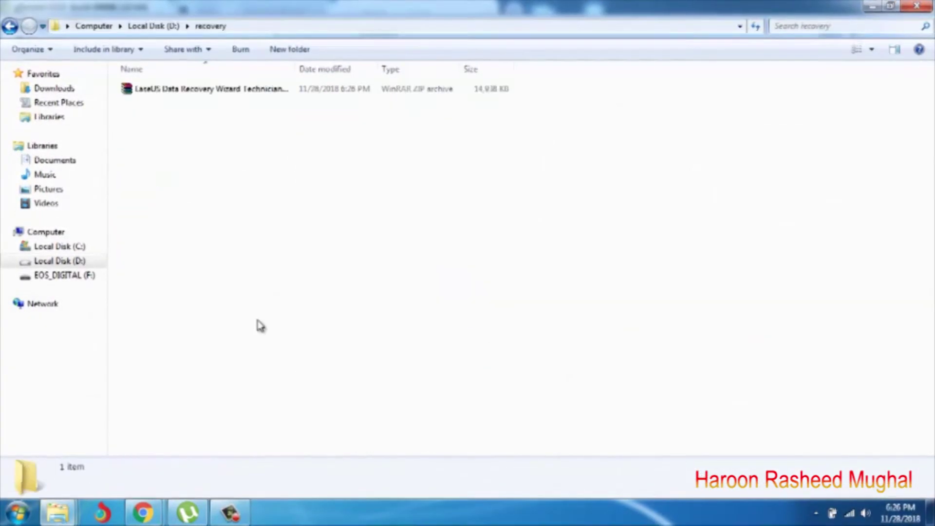
Open the downloaded EaseUS ZIP archive, dismiss the WinRAR license reminder and extract its folder into the recovery folder.
double_click(203, 92)
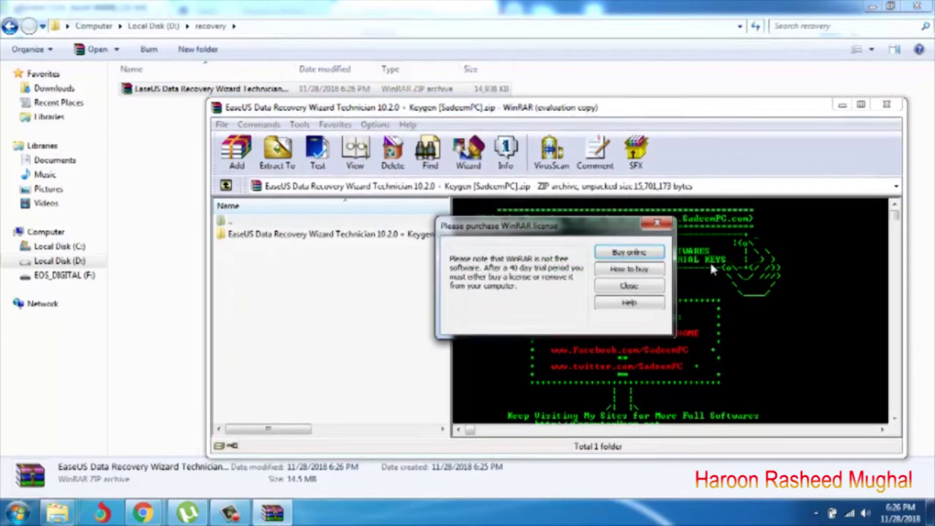
left_click(629, 286)
left_click_drag(309, 235, 156, 184)
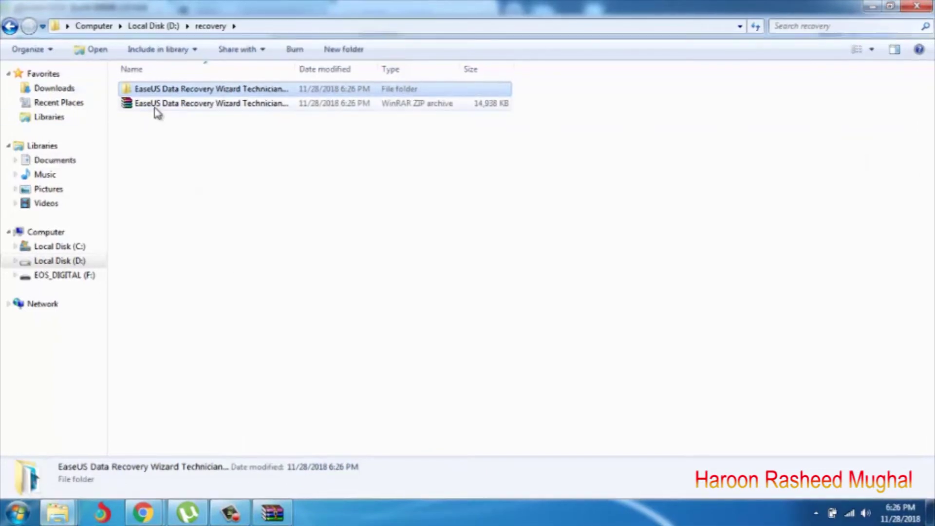
left_click(159, 108)
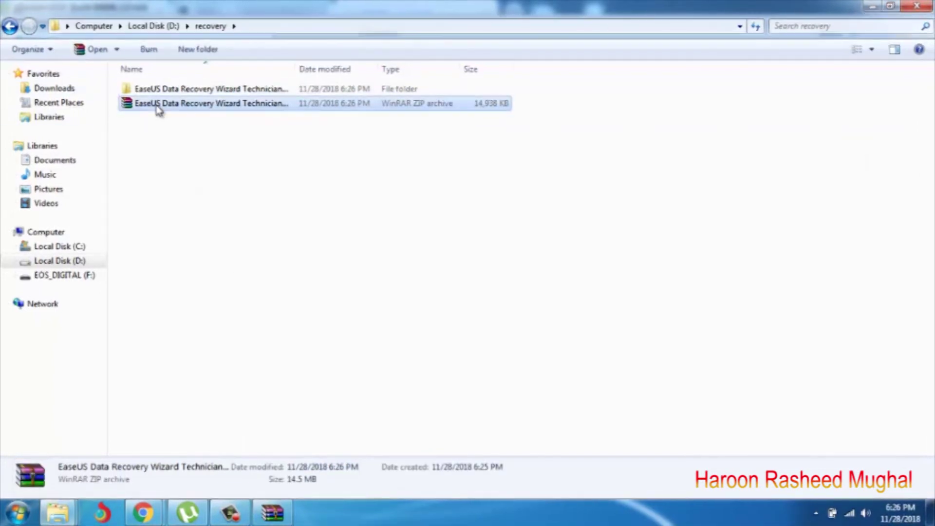
key("shift+Delete")
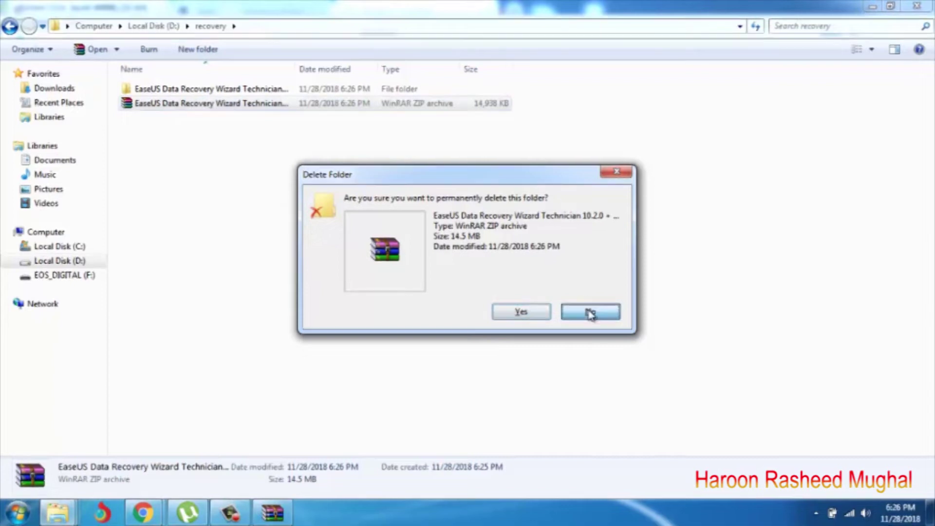
left_click(593, 312)
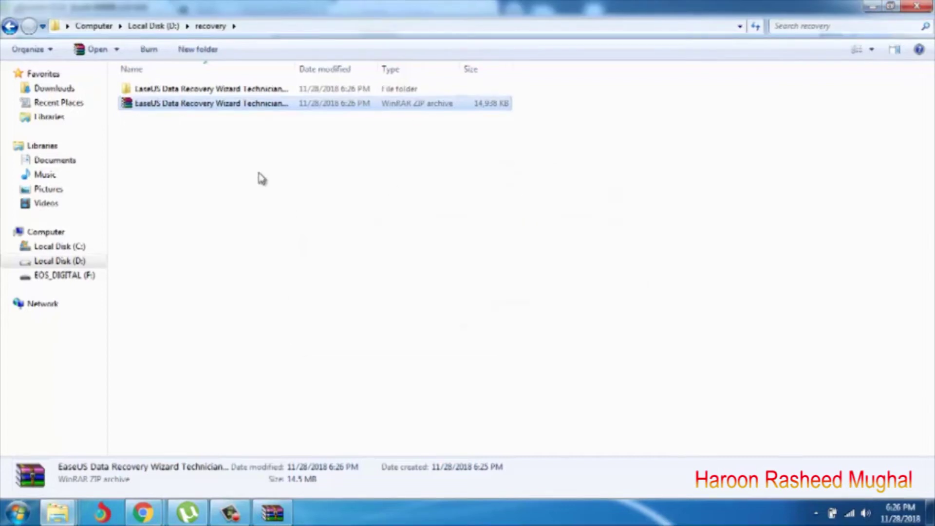
Close the archive window and open the extracted EaseUS Data Recovery Wizard Technician 10.2.0 folder.
double_click(188, 104)
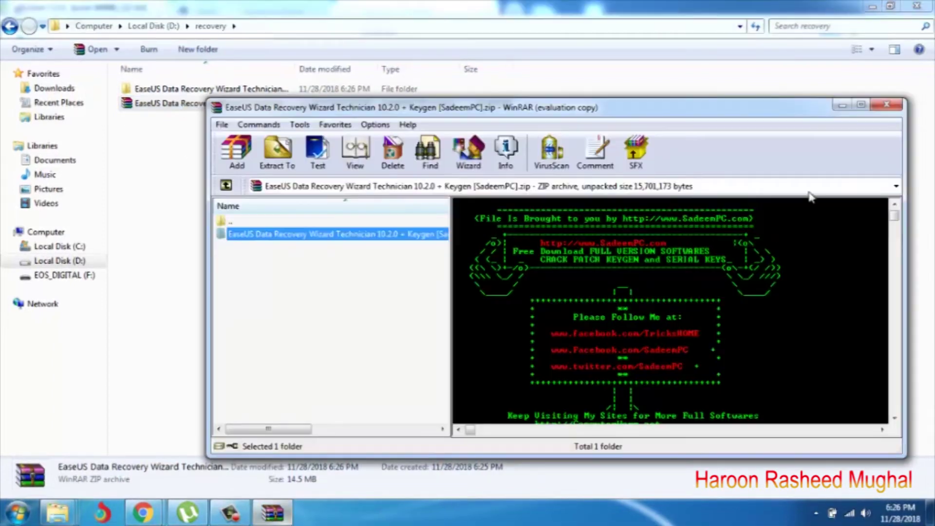
left_click(884, 105)
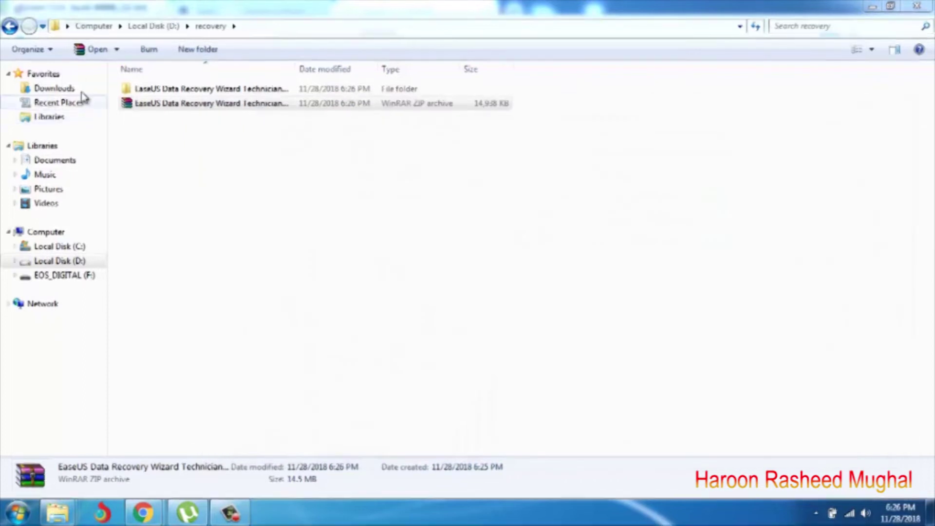
double_click(160, 89)
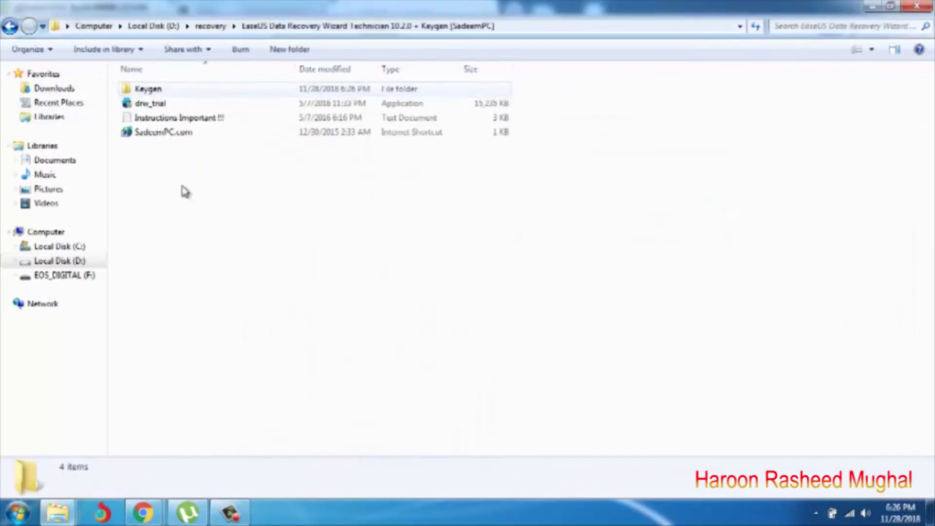
Run the drw_trial installer in English and confirm C:\Program Files\EaseUS\EaseUS Data Recovery Wizard as the destination.
left_click(145, 108)
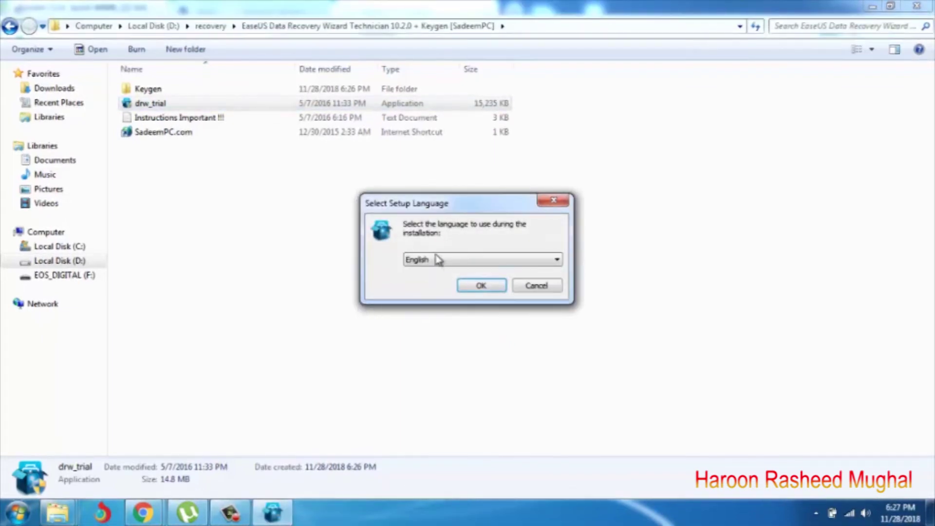
left_click(475, 286)
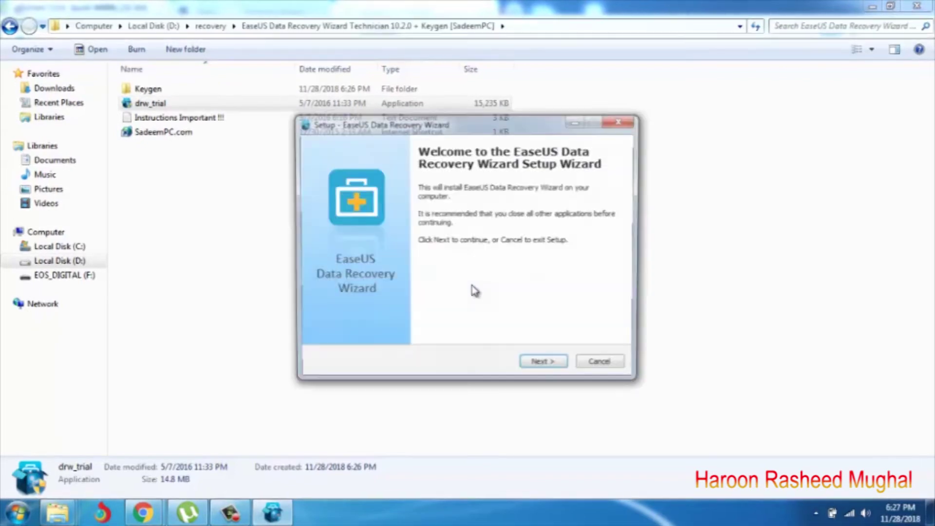
left_click(547, 366)
left_click(547, 368)
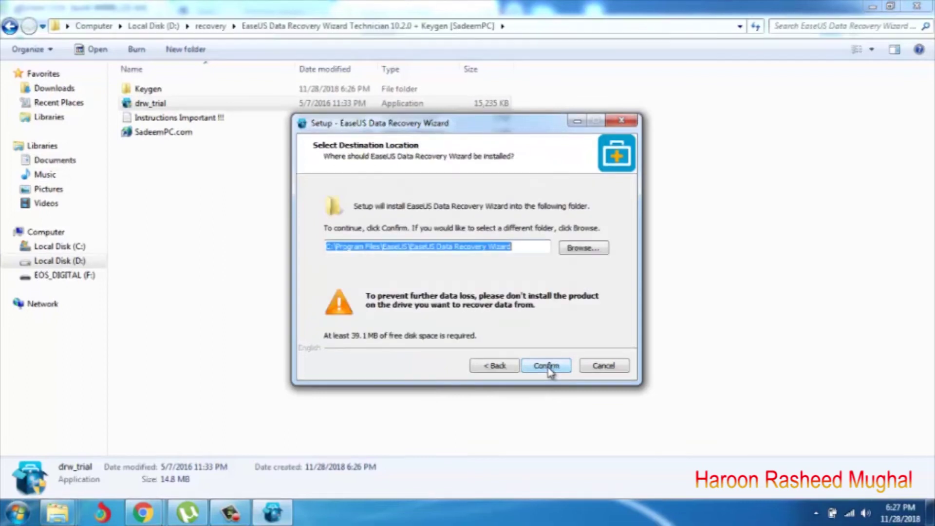
left_click(548, 367)
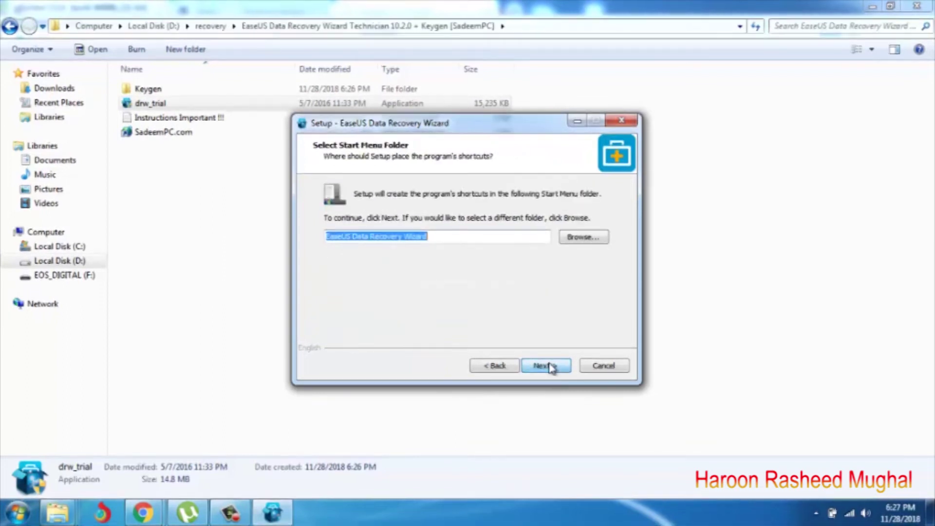
Install with the default Start Menu folder and a desktop icon, finish by launching the program, and close the browser window.
left_click(549, 366)
left_click(549, 366)
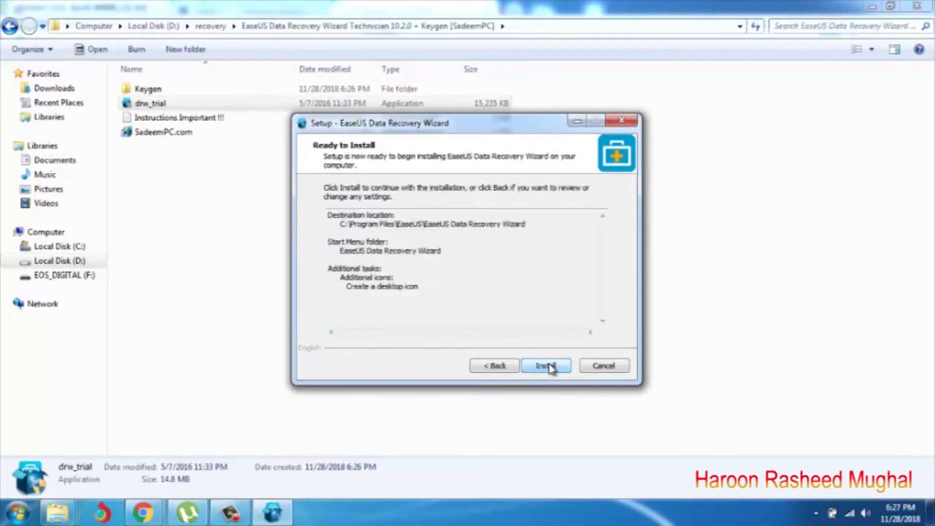
left_click(549, 366)
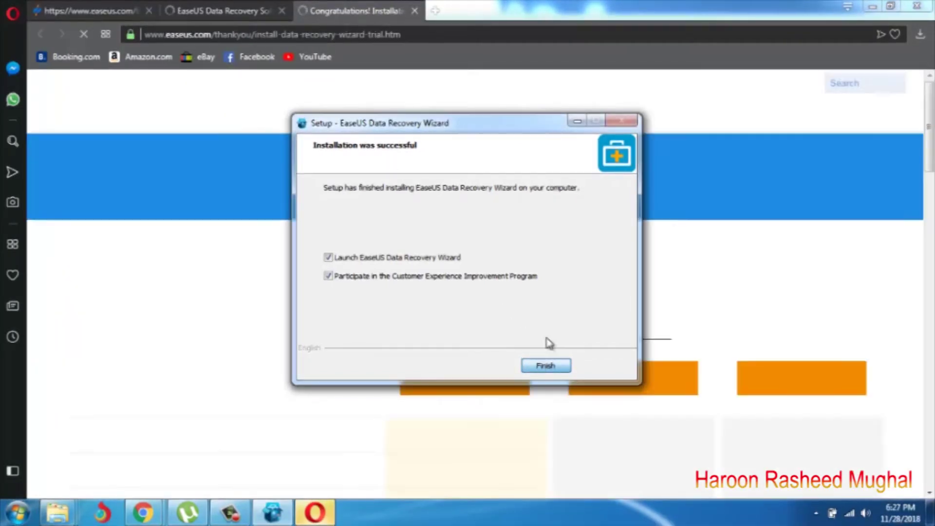
left_click(546, 365)
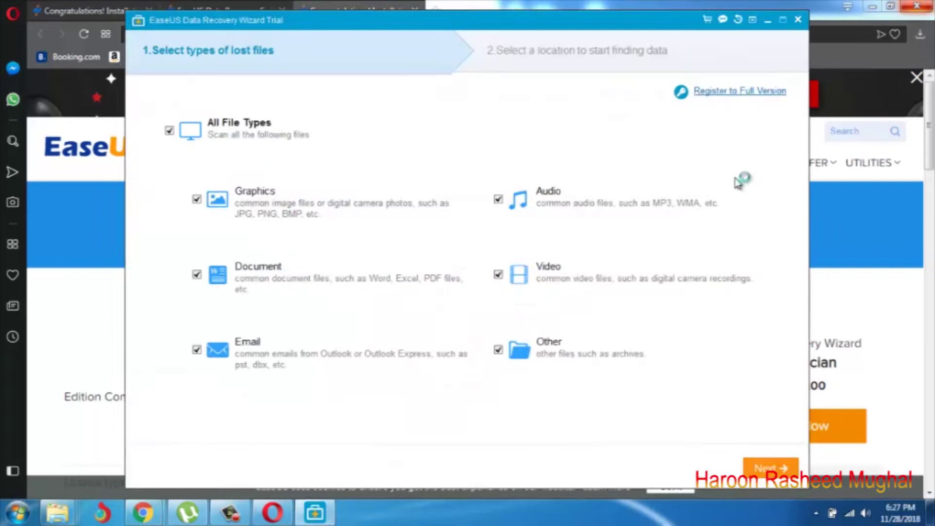
left_click(920, 9)
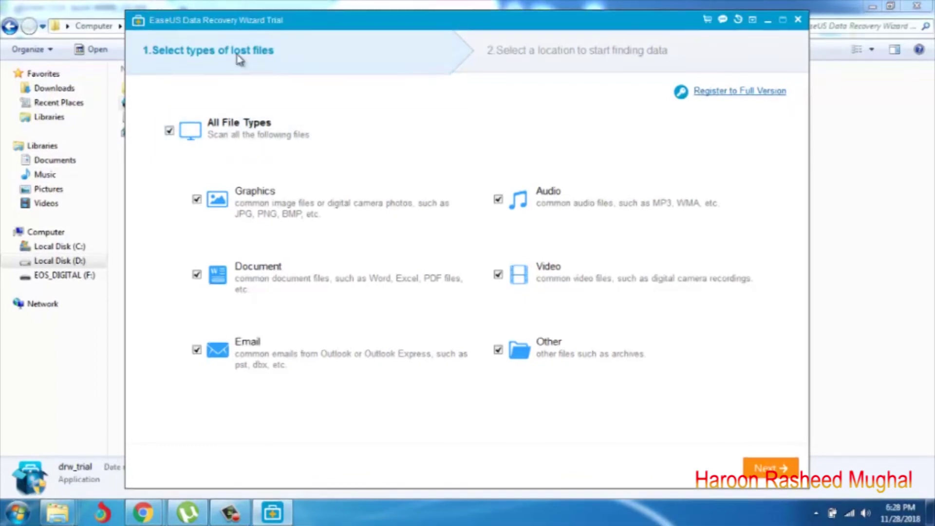
View the license code dialog for the full version, close it, and open the Keygen folder in the extracted files.
left_click(744, 94)
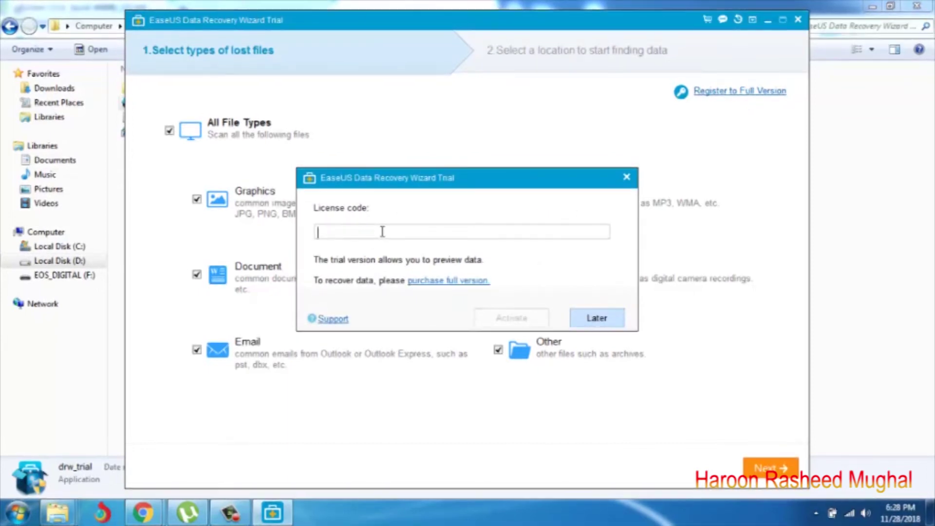
left_click(626, 177)
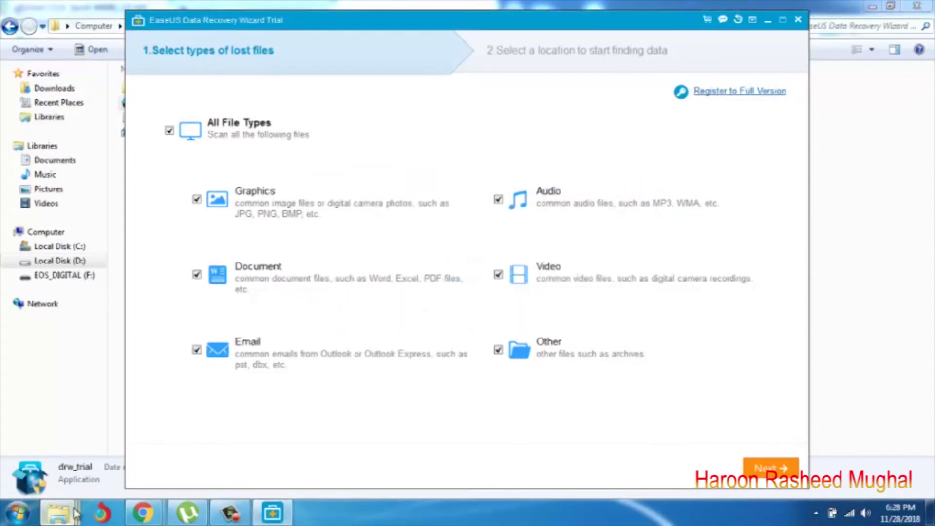
mouse_move(57, 512)
left_click(370, 467)
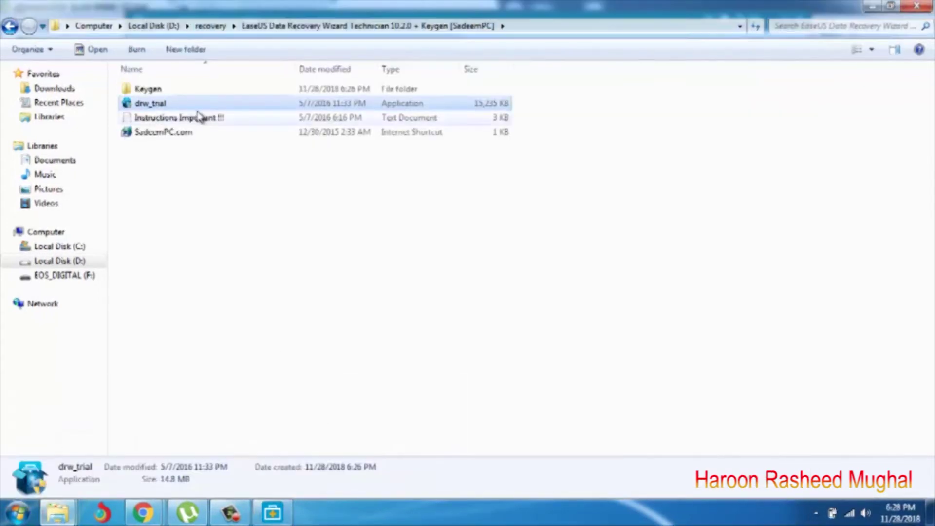
double_click(147, 90)
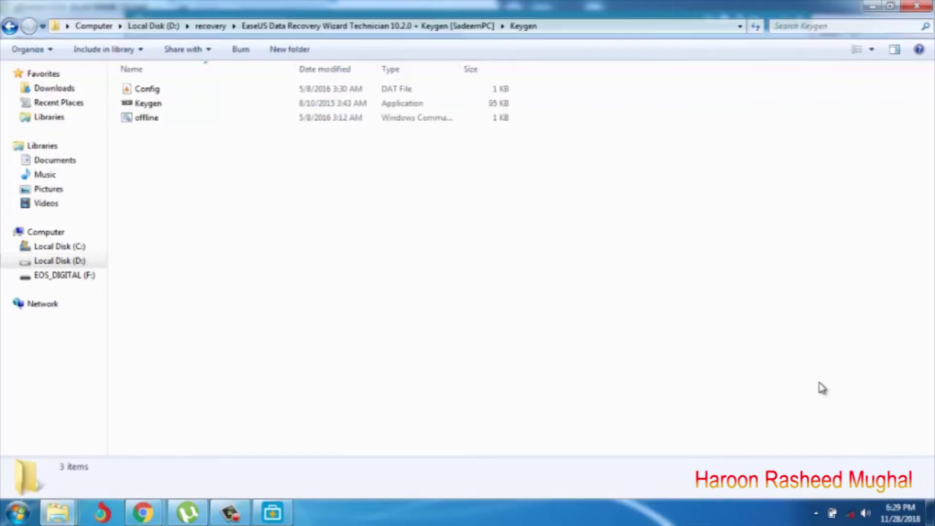
Select the Config and offline files together in the Keygen folder.
mouse_move(846, 497)
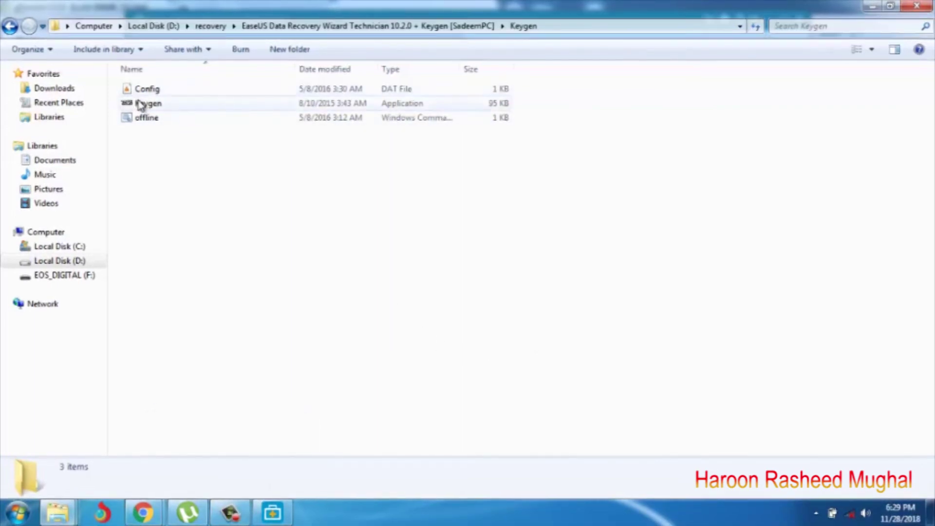
left_click(142, 120)
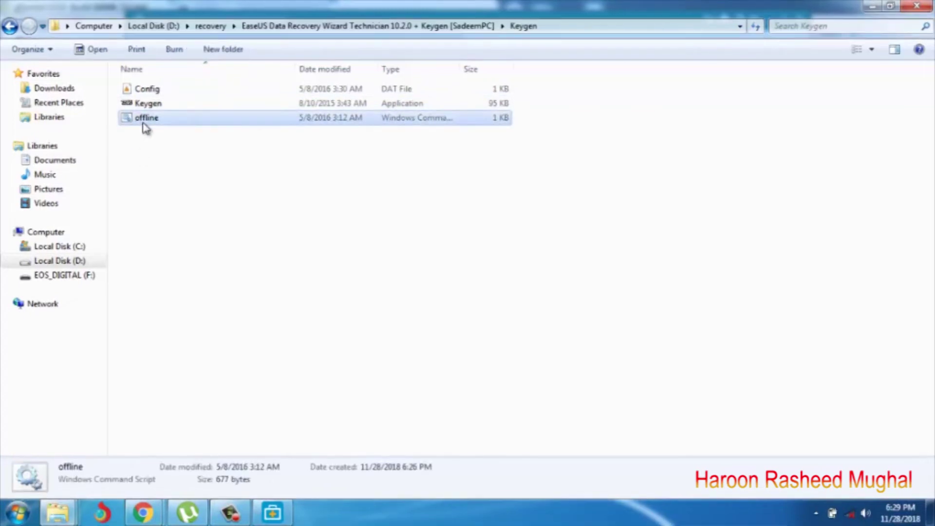
left_click(146, 89, "ctrl")
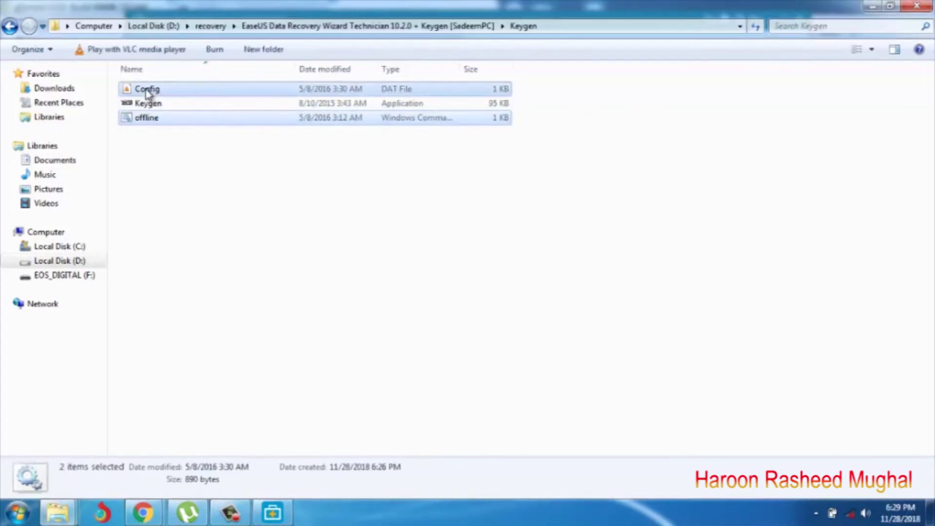
Open the installation folder C:\Program Files\EaseUS\EaseUS Data Recovery Wizard in the file explorer.
key("super")
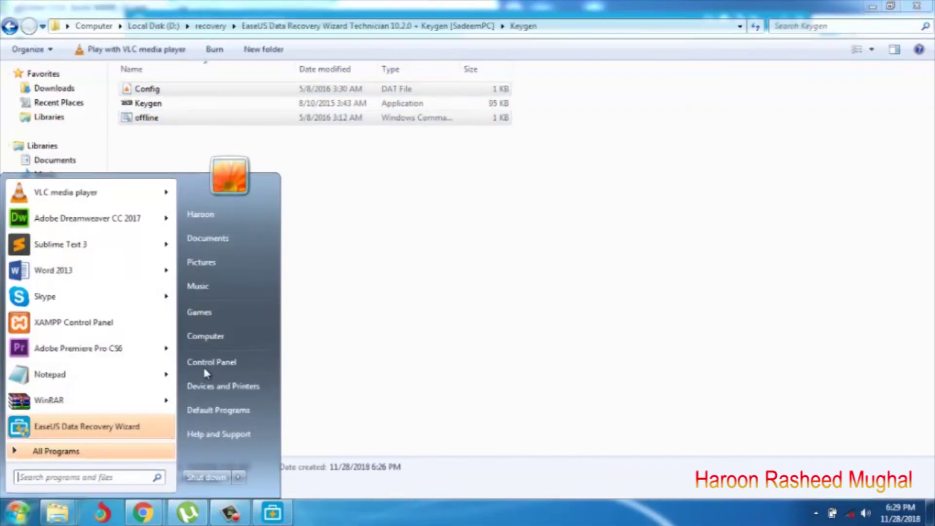
left_click(219, 347)
double_click(185, 95)
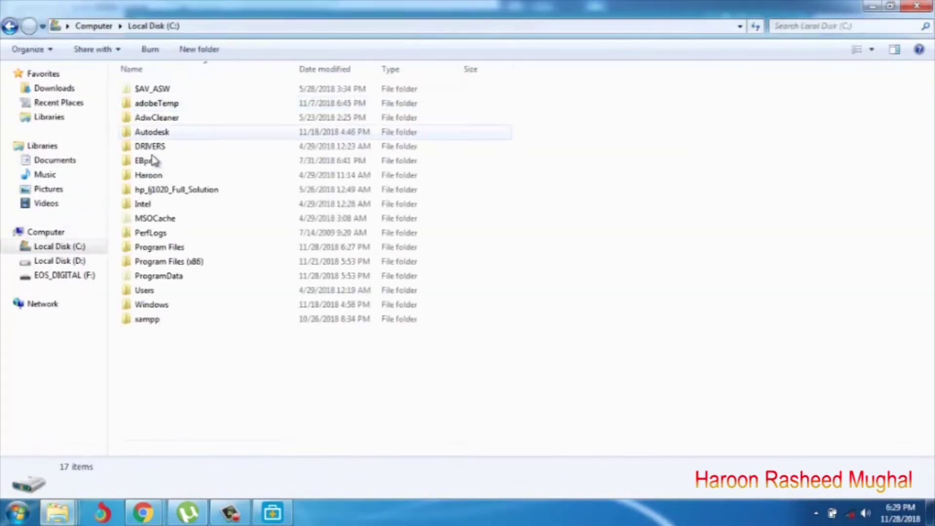
double_click(168, 278)
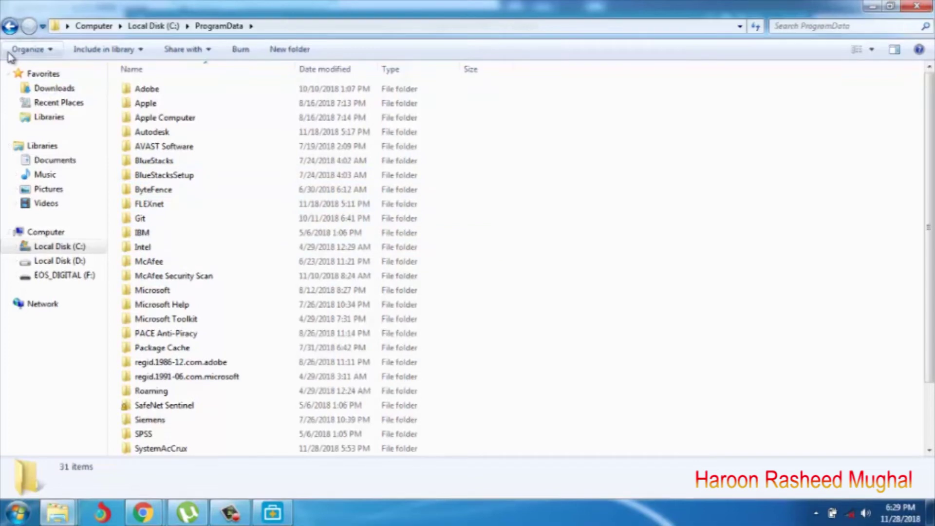
left_click(15, 32)
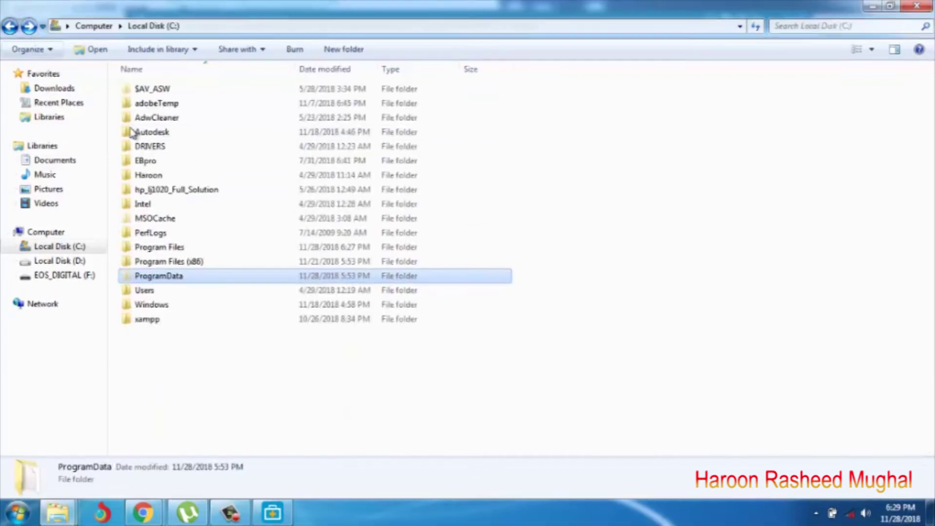
double_click(165, 245)
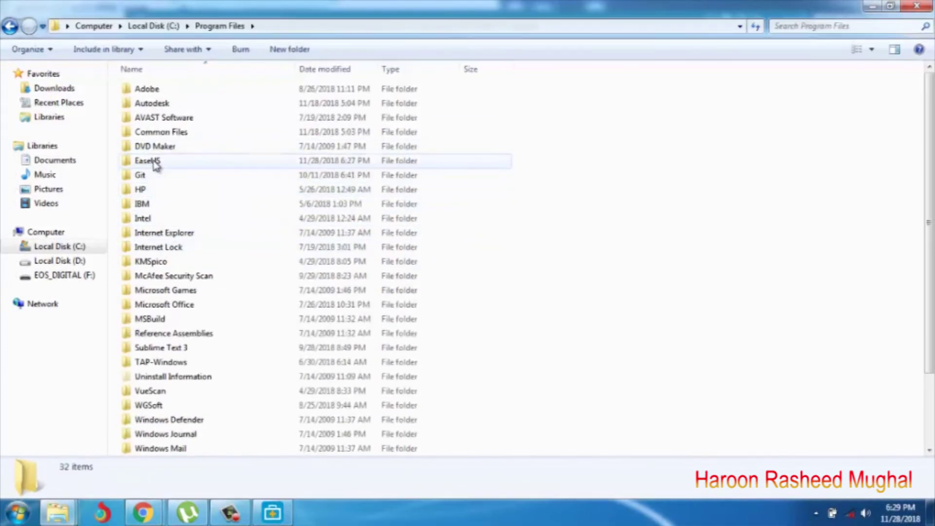
double_click(167, 163)
double_click(190, 93)
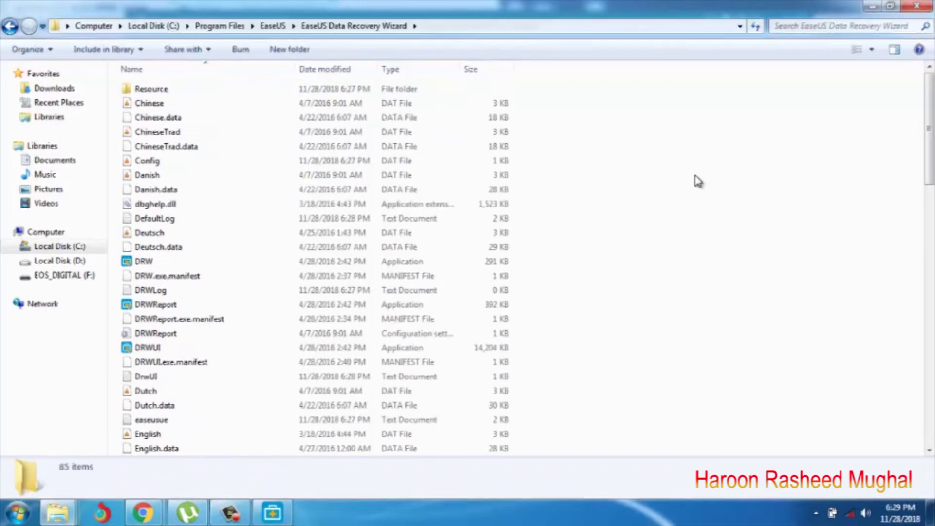
Paste the copied Config and offline files into the EaseUS Data Recovery Wizard installation folder, replacing the existing Config.dat.
key("ctrl+v")
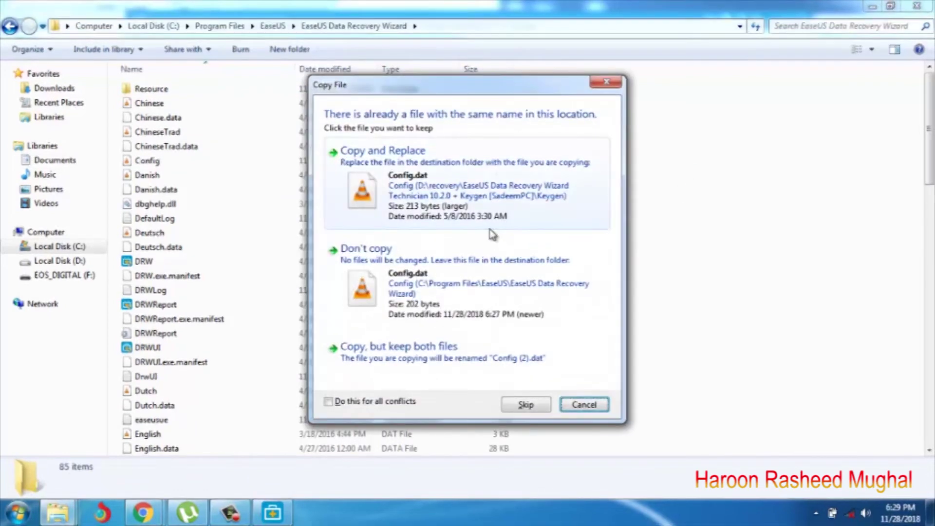
left_click(410, 184)
left_click(452, 304)
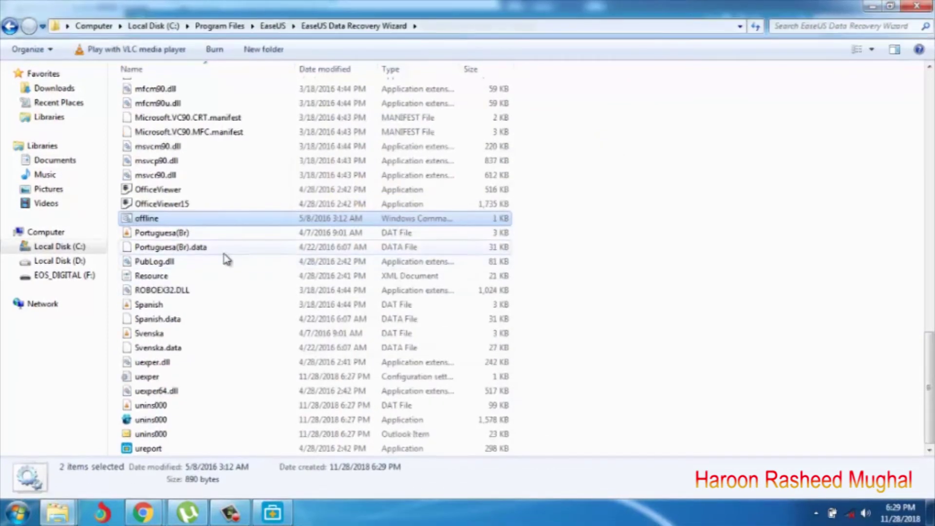
scroll(900, 223, "up", 8)
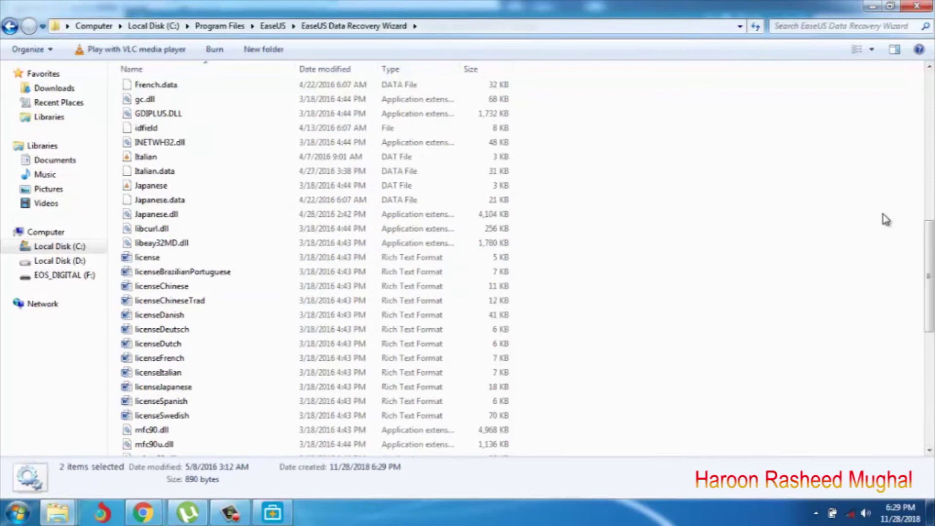
left_click(885, 218)
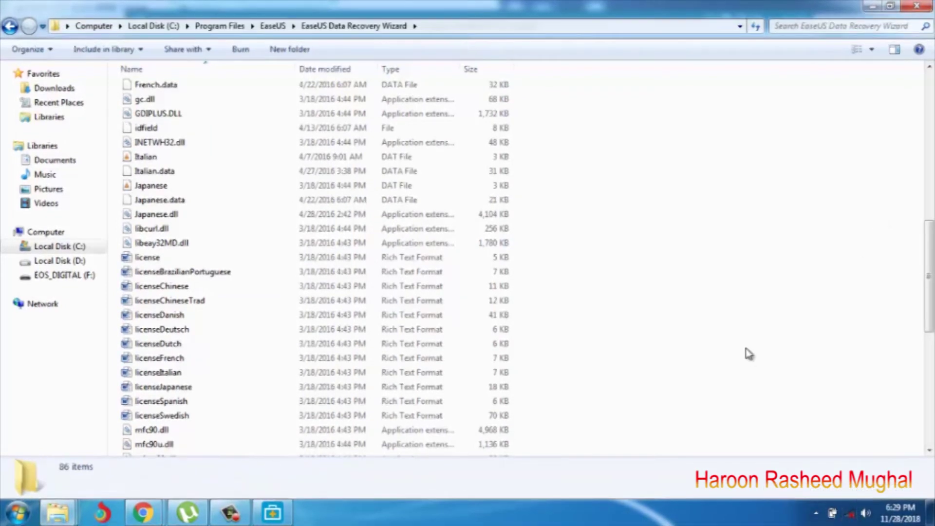
Return to the extracted Keygen folder, run the Keygen application, and move its window aside.
left_click(871, 6)
left_click(299, 172)
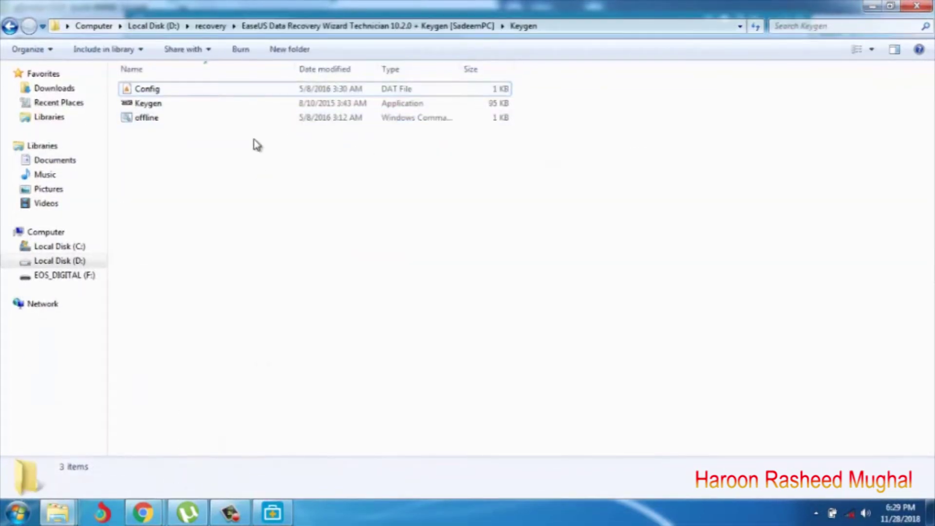
double_click(164, 106)
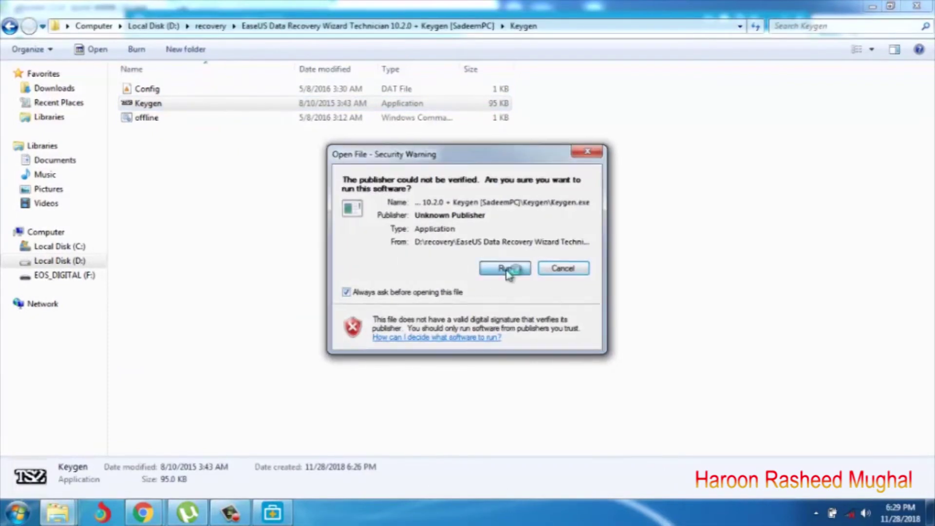
left_click(505, 270)
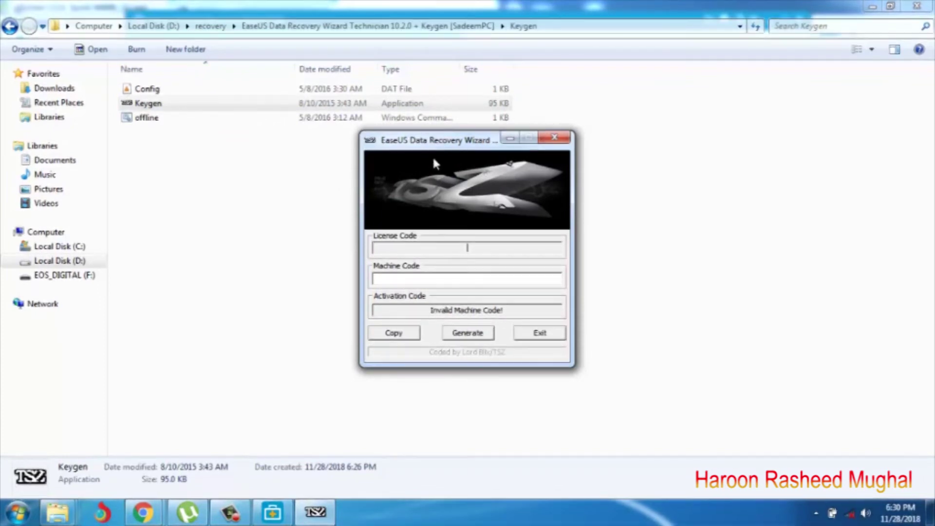
left_click_drag(436, 144, 388, 153)
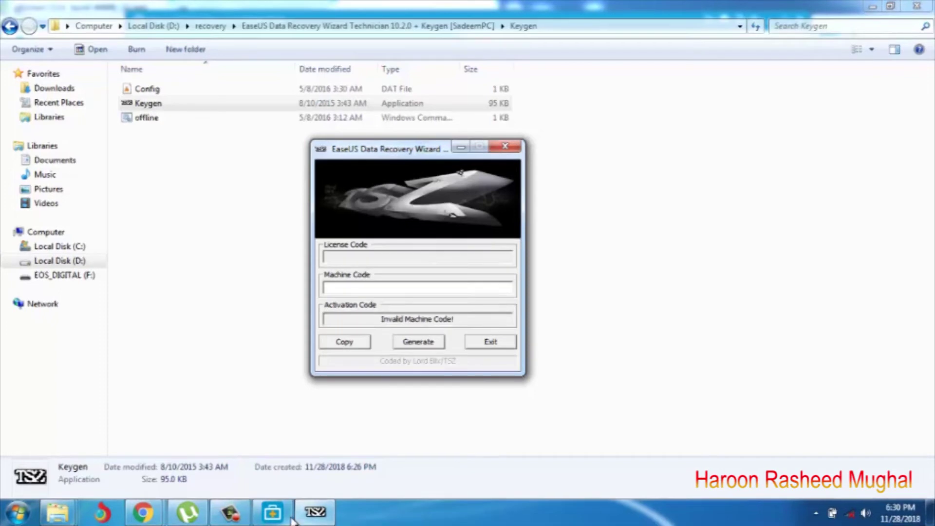
Generate a license code in the Keygen window and copy it.
left_click(421, 339)
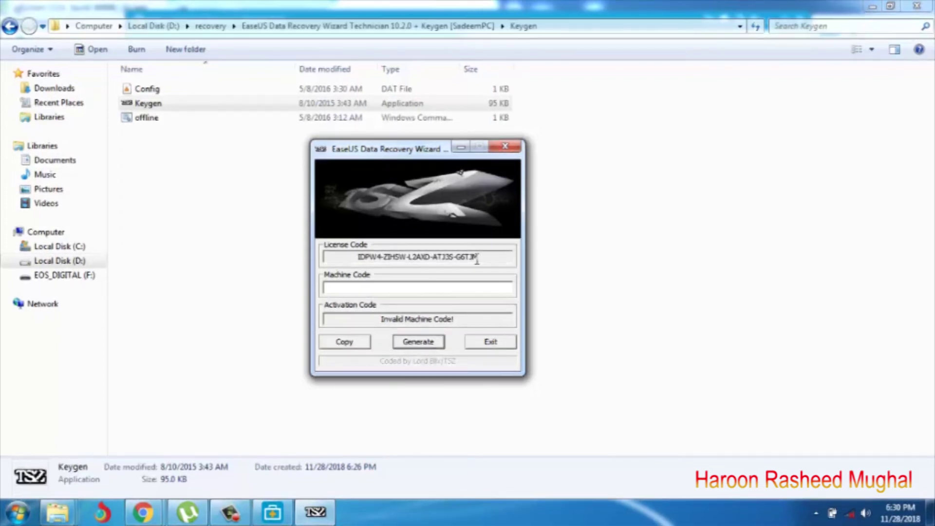
left_click_drag(357, 257, 484, 257)
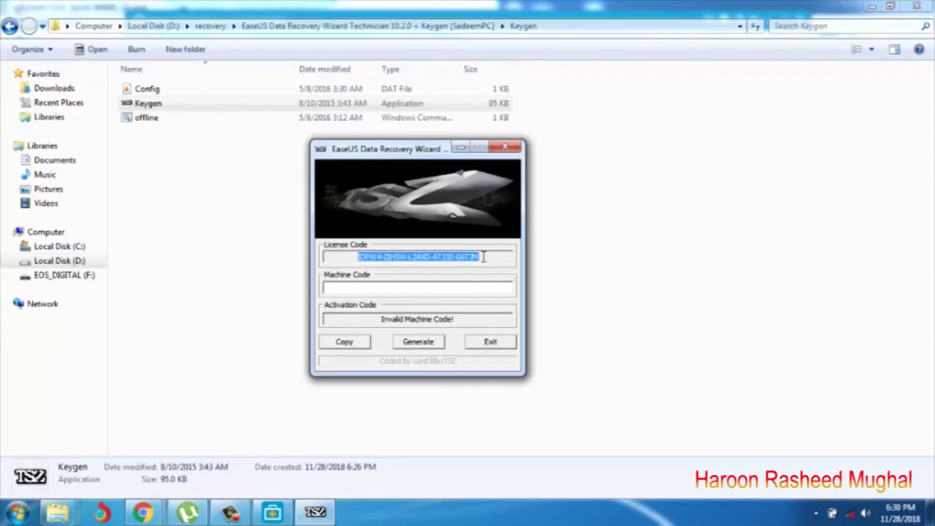
right_click(451, 256)
left_click(479, 302)
Switch to EaseUS Data Recovery Wizard, open the full version registration, paste the license code, and submit it for activation.
left_click(242, 517)
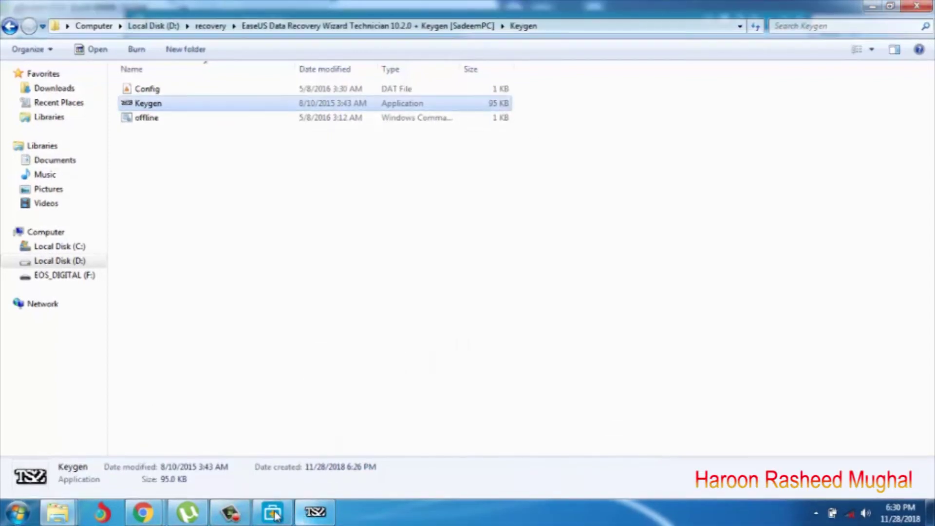
left_click(273, 513)
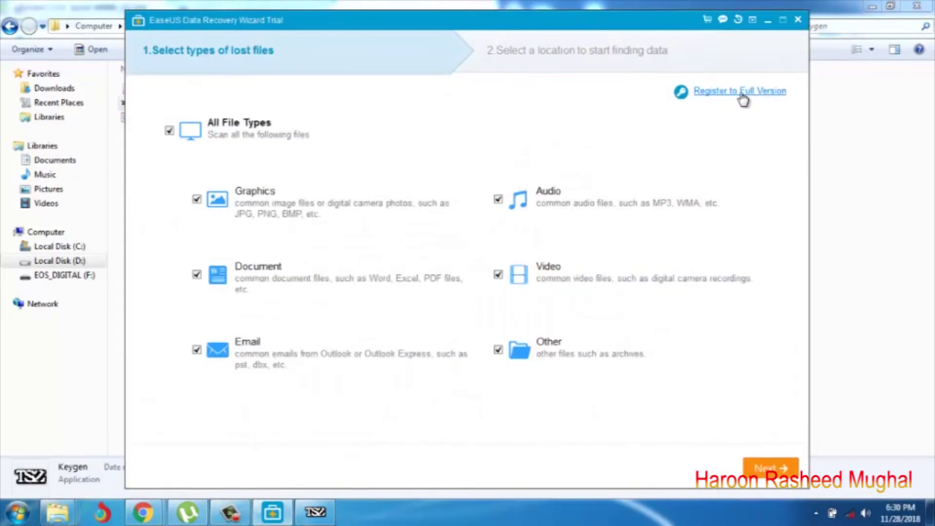
left_click(774, 94)
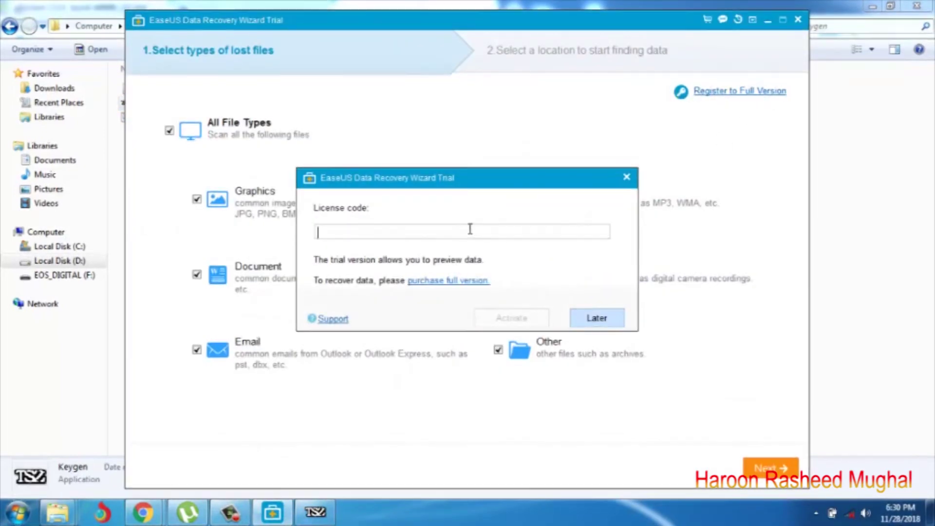
key("ctrl+v")
left_click(494, 322)
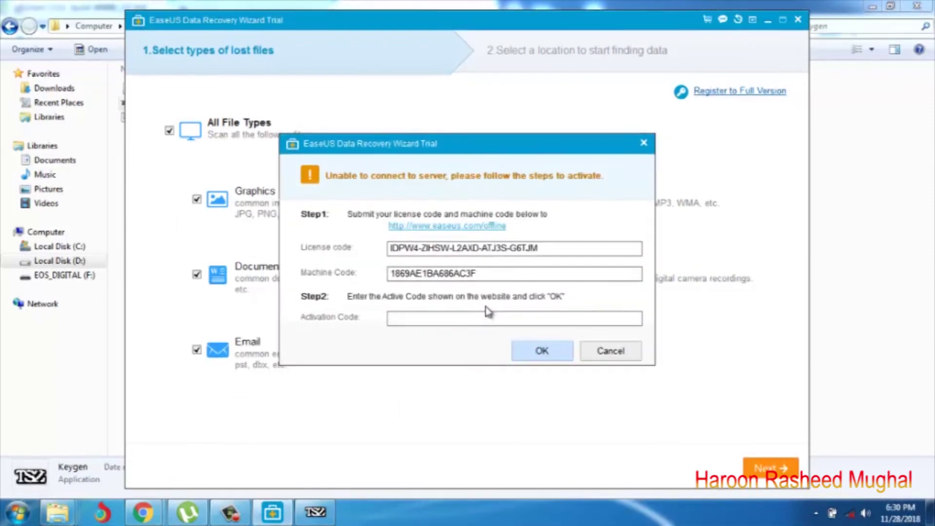
Copy the machine code from the offline activation dialog into the Machine Code field of the Keygen window.
left_click_drag(552, 248, 373, 250)
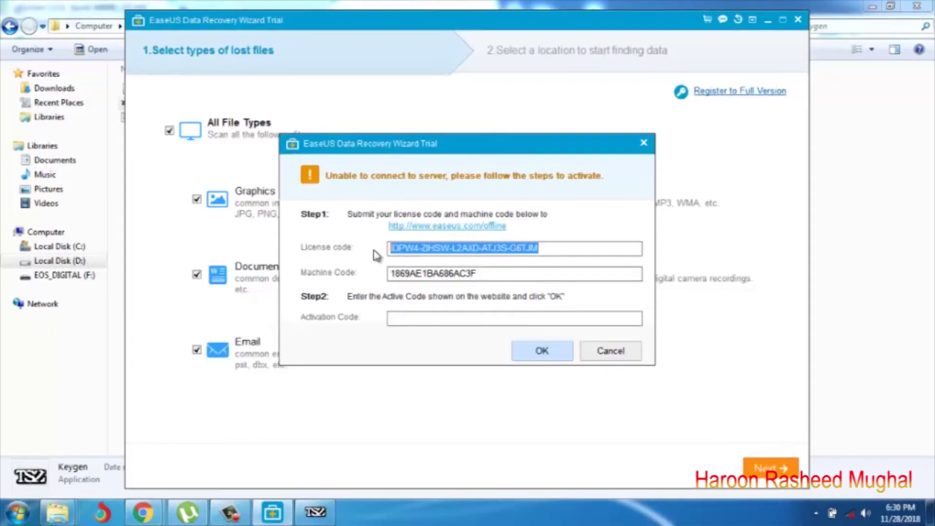
left_click(499, 274)
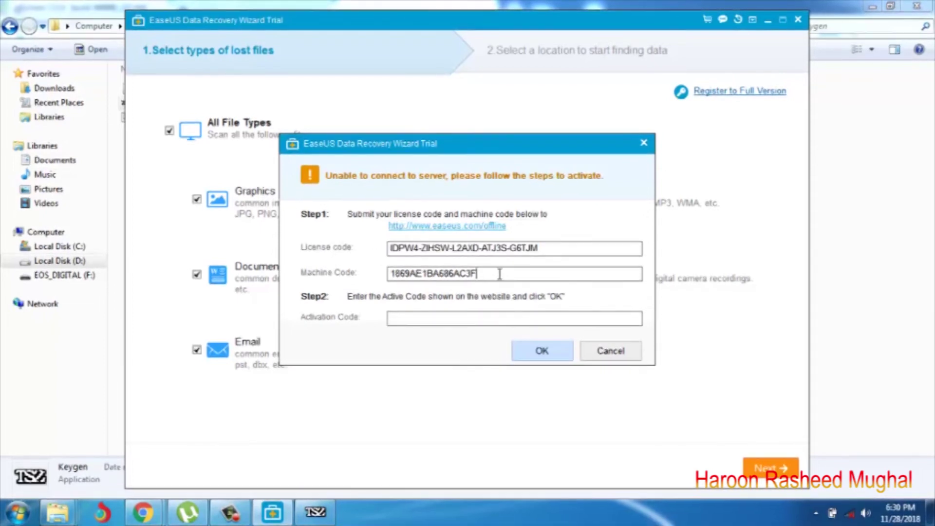
left_click_drag(477, 273, 389, 278)
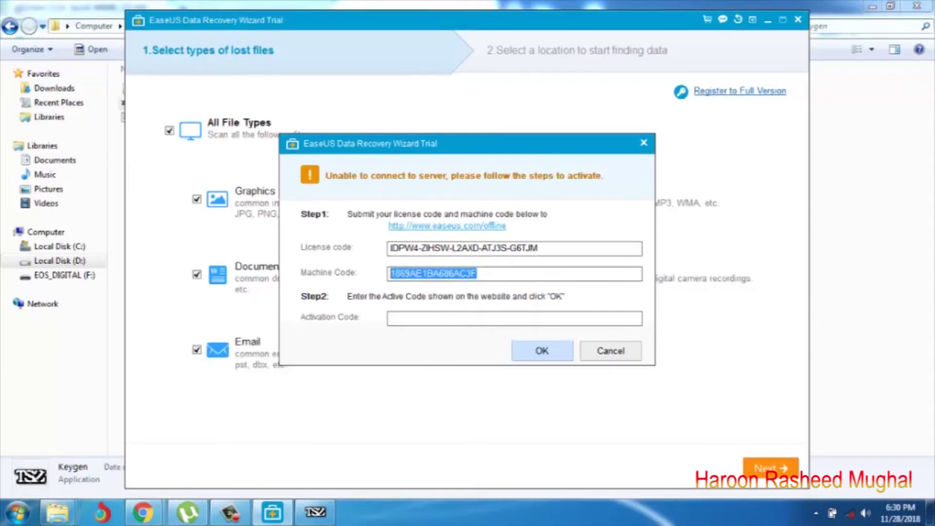
left_click(323, 517)
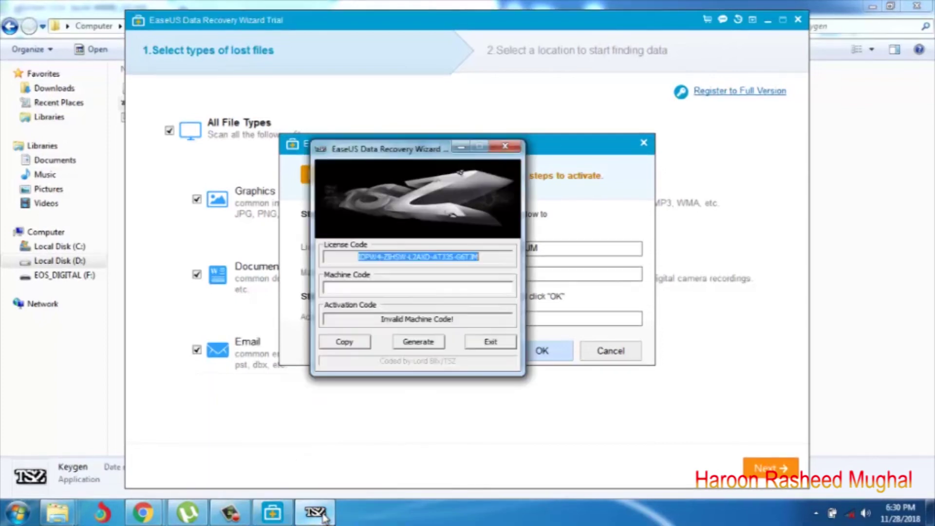
left_click(352, 287)
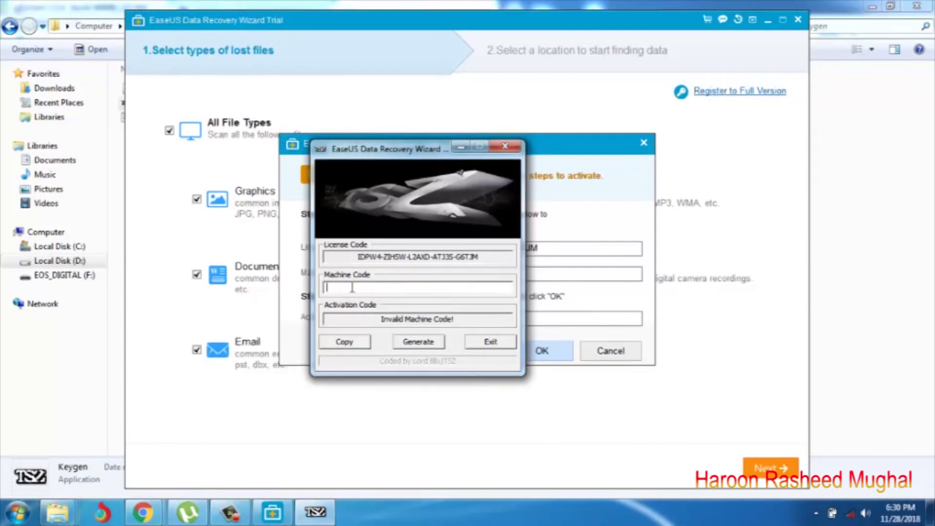
right_click(353, 287)
left_click(386, 344)
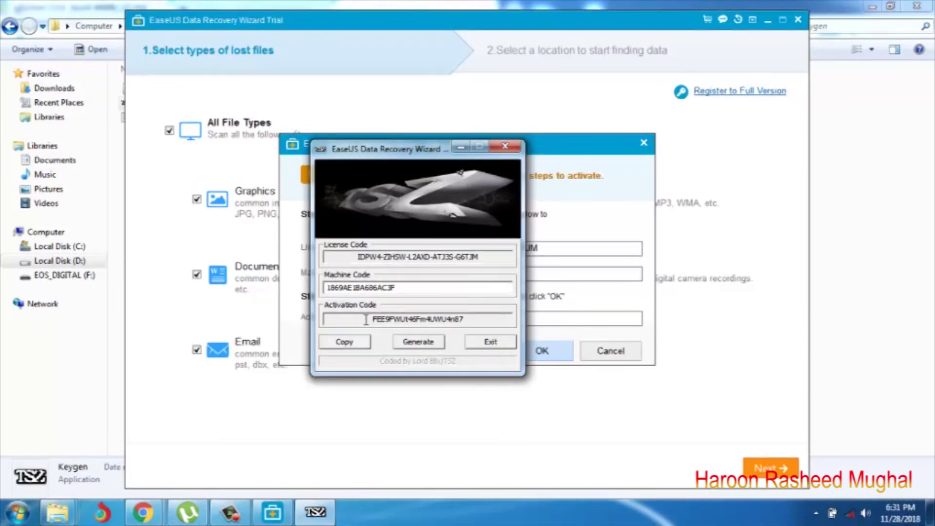
Copy the activation code from the Keygen window into the offline activation dialog and complete the activation.
left_click_drag(373, 319, 470, 319)
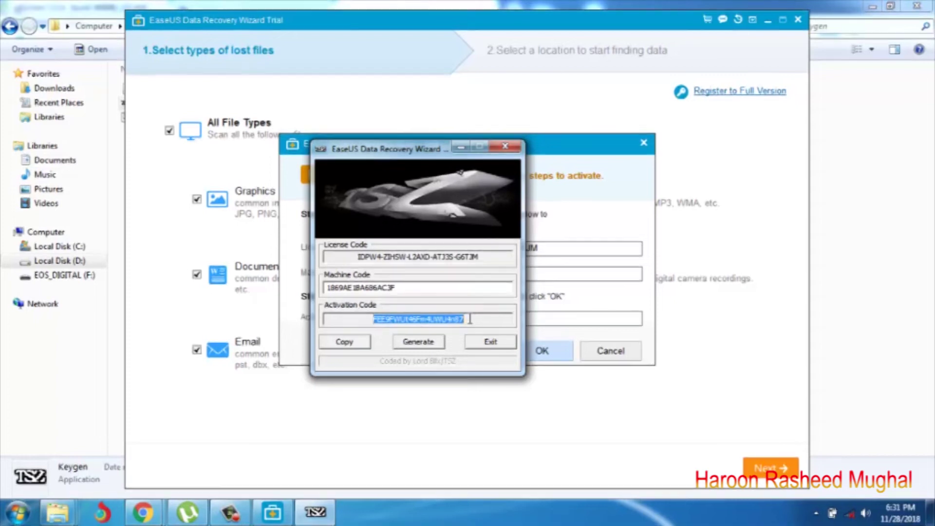
left_click(461, 147)
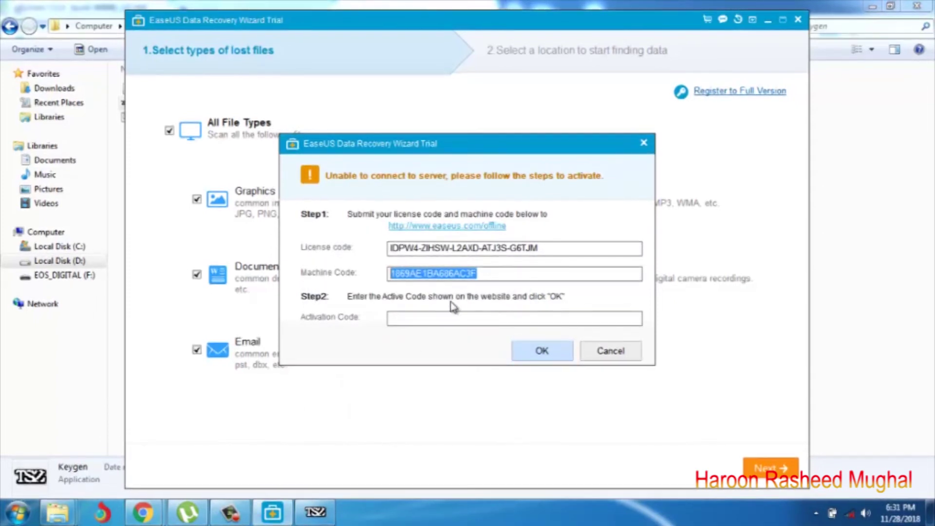
left_click(453, 324)
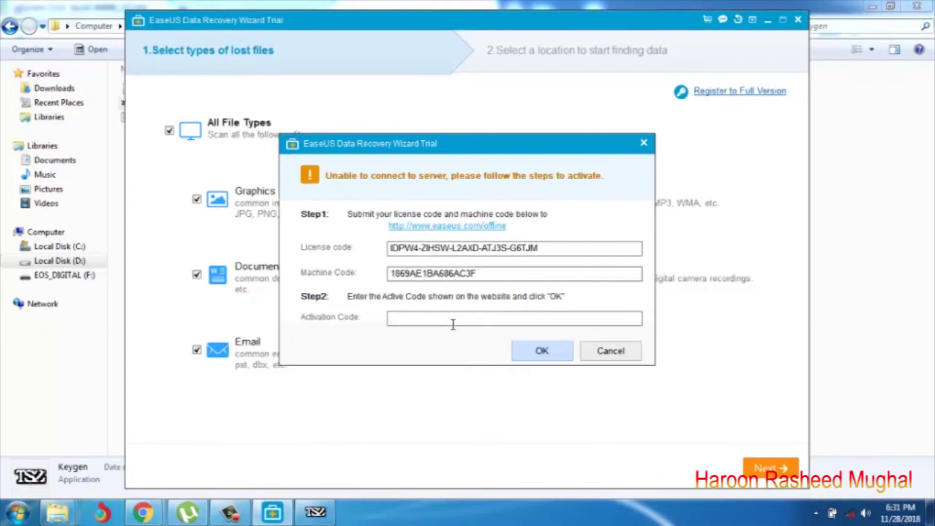
right_click(526, 317)
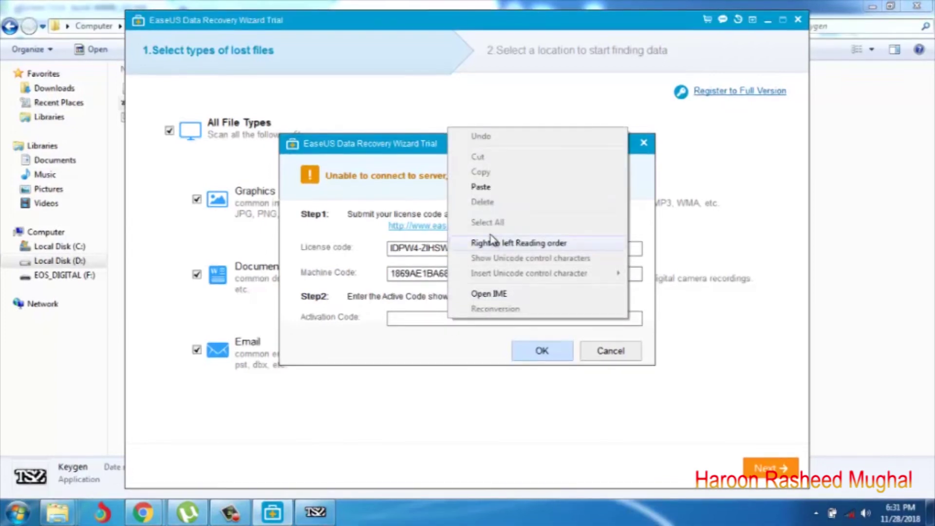
left_click(537, 185)
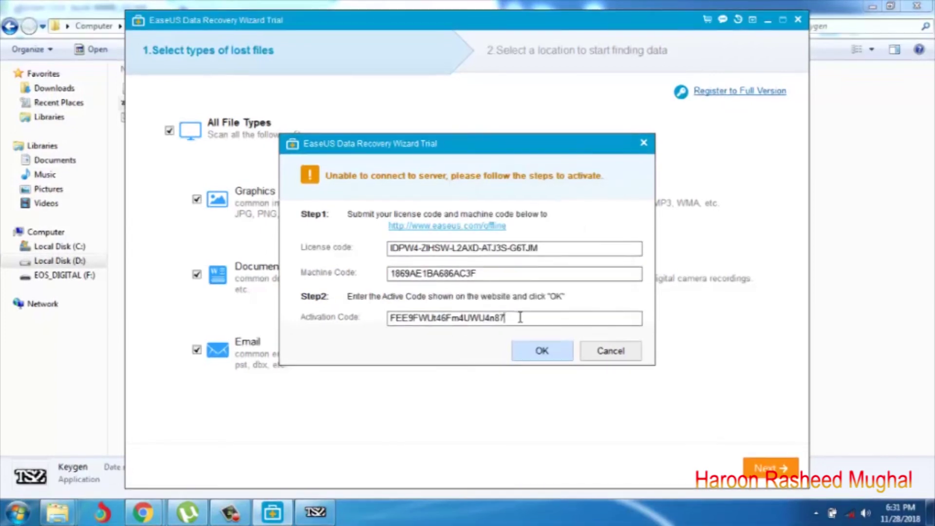
left_click(556, 358)
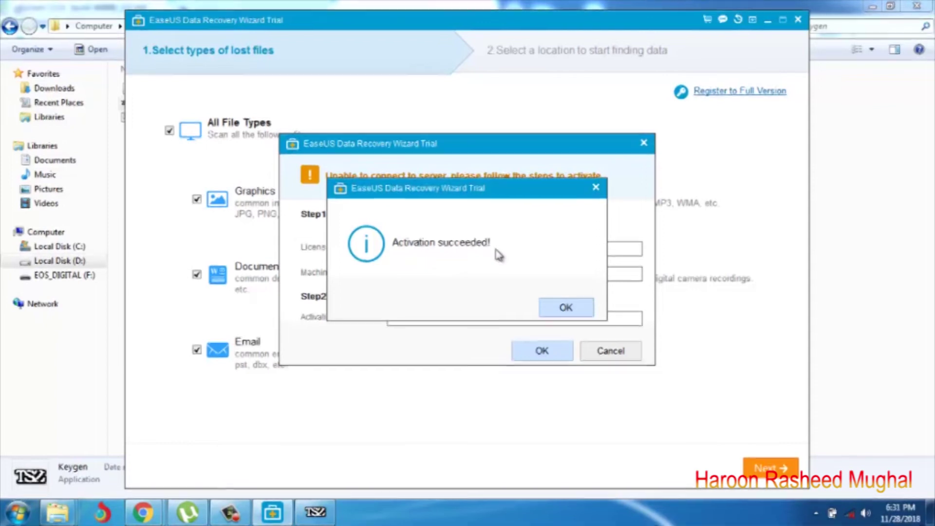
left_click(564, 307)
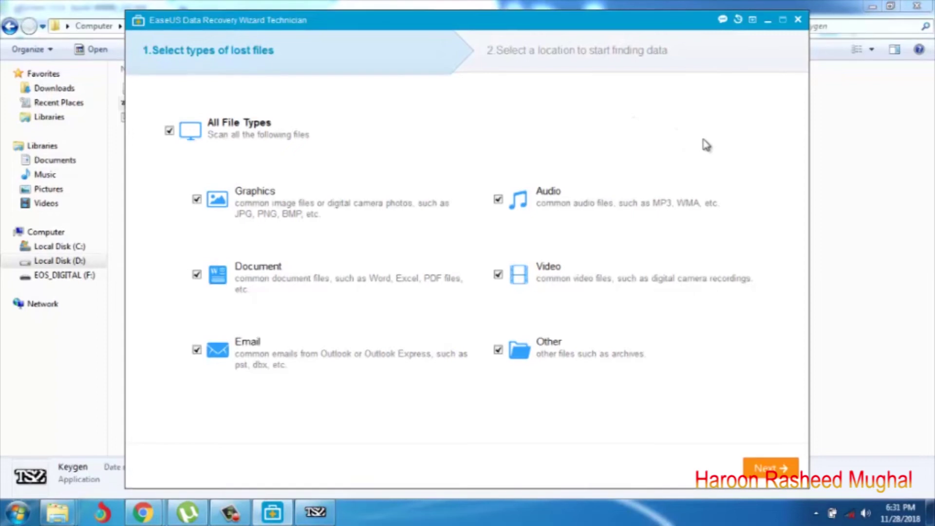
Minimize the recovery program and look through the photos in DCIM\100CANON on the EOS_DIGITAL (F:) drive.
left_click(769, 20)
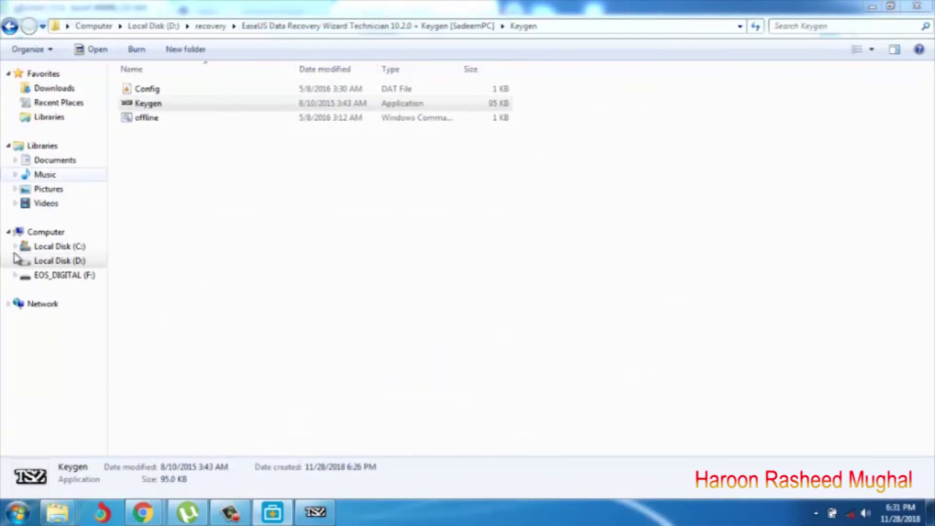
left_click(45, 232)
left_click(355, 217)
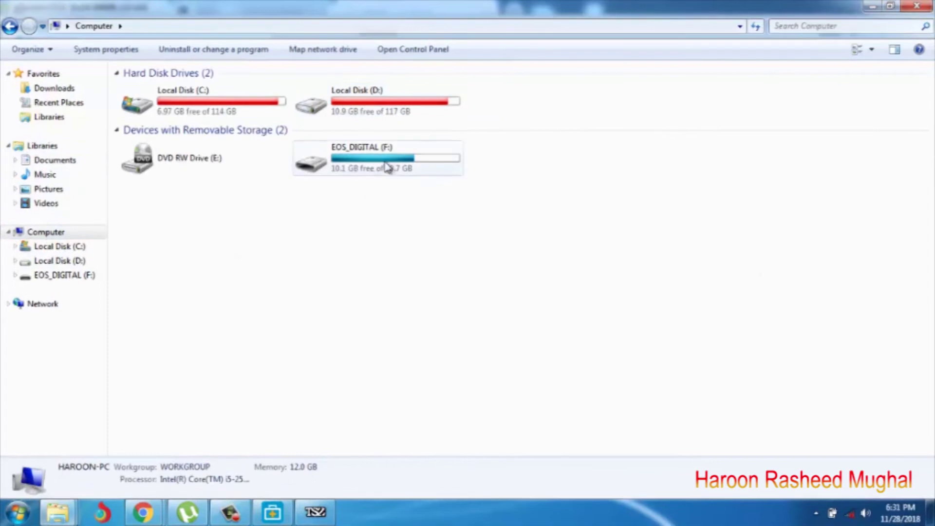
double_click(395, 160)
left_click(163, 127)
double_click(164, 128)
double_click(162, 92)
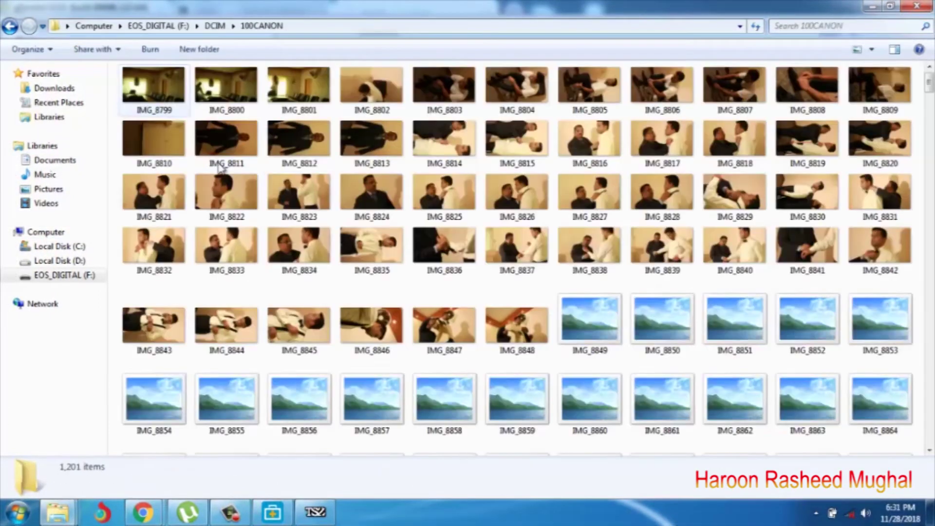
scroll(291, 238, "down", 5)
scroll(293, 253, "up", 3)
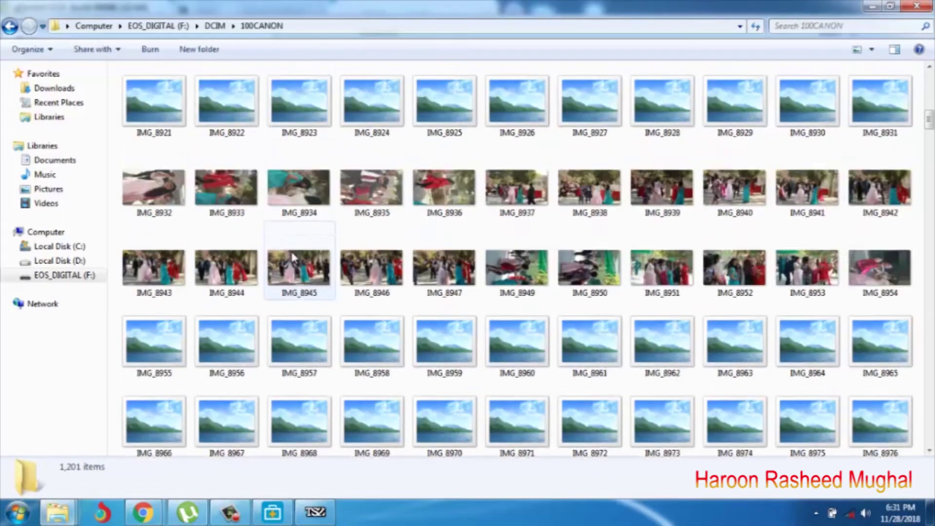
scroll(292, 257, "down", 3)
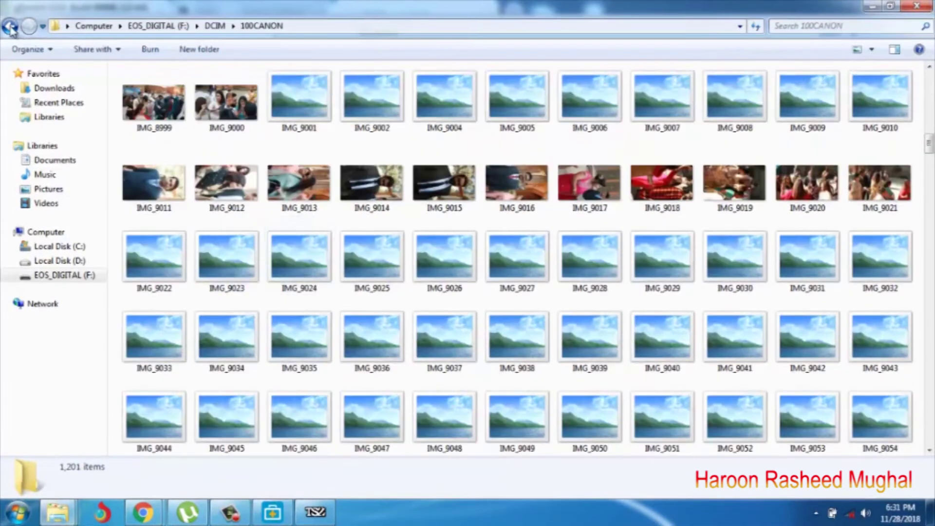
Go back to Computer and reopen the DCIM folder on the EOS_DIGITAL (F:) drive.
left_click(12, 27)
left_click(94, 27)
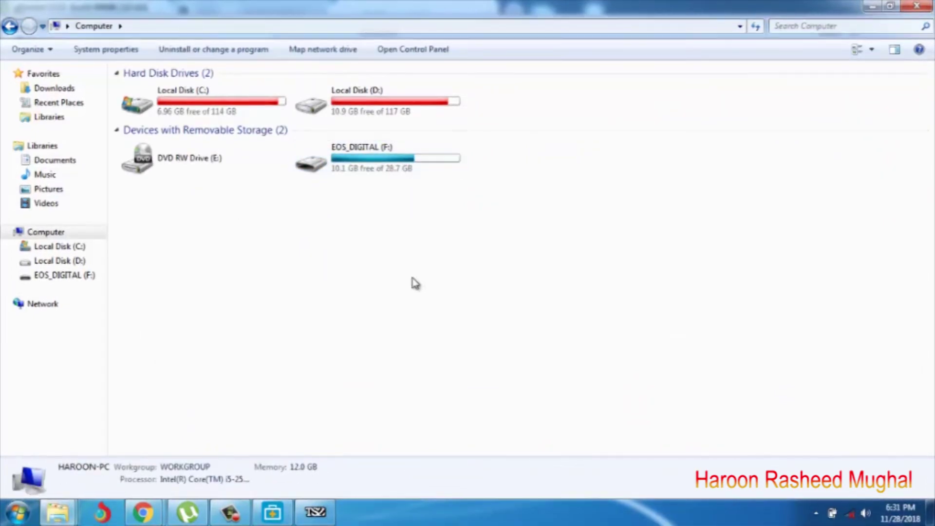
double_click(370, 161)
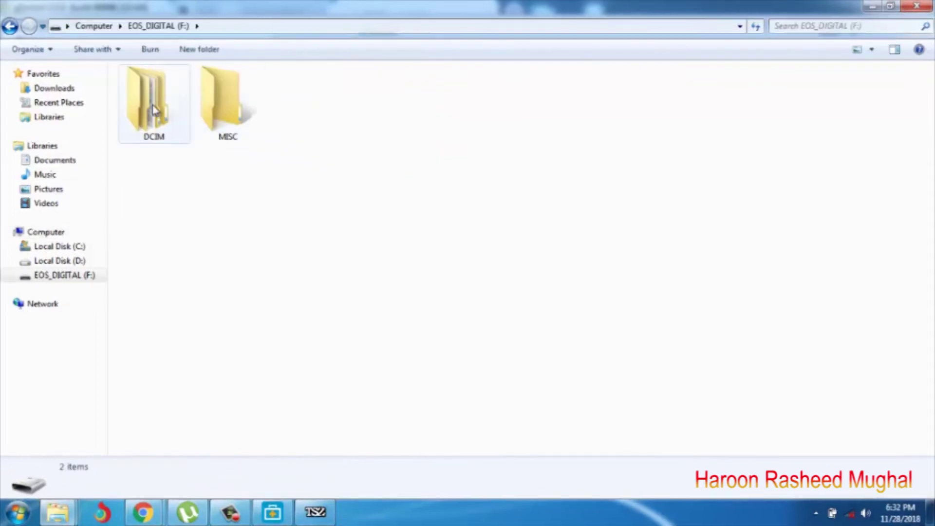
double_click(154, 110)
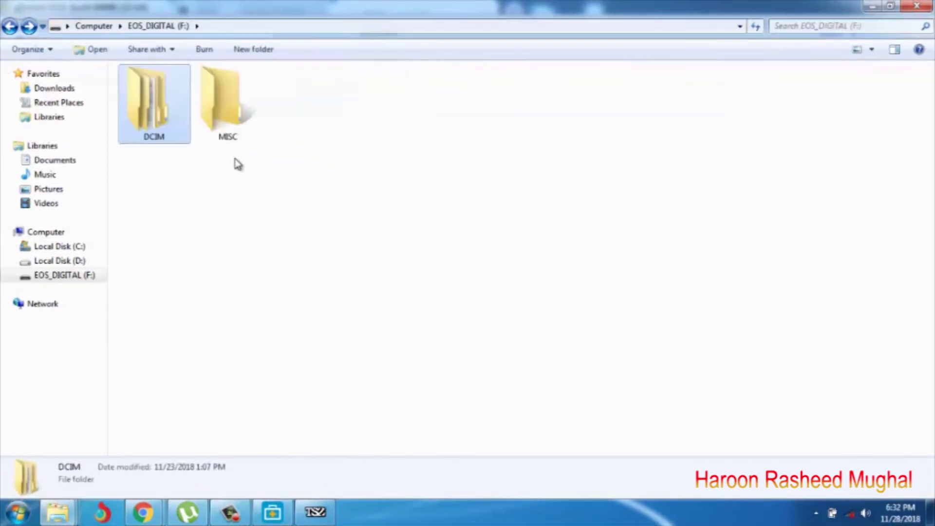
Quick-format the EOS_DIGITAL (F:) drive as FAT32 with a 32-kilobyte allocation unit size and close the format window.
left_click(12, 26)
right_click(363, 168)
left_click(397, 352)
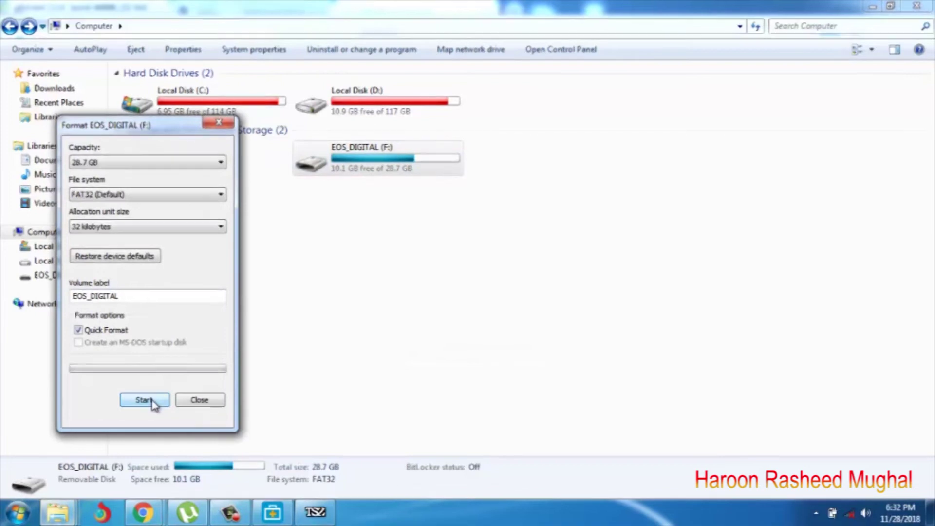
left_click(152, 400)
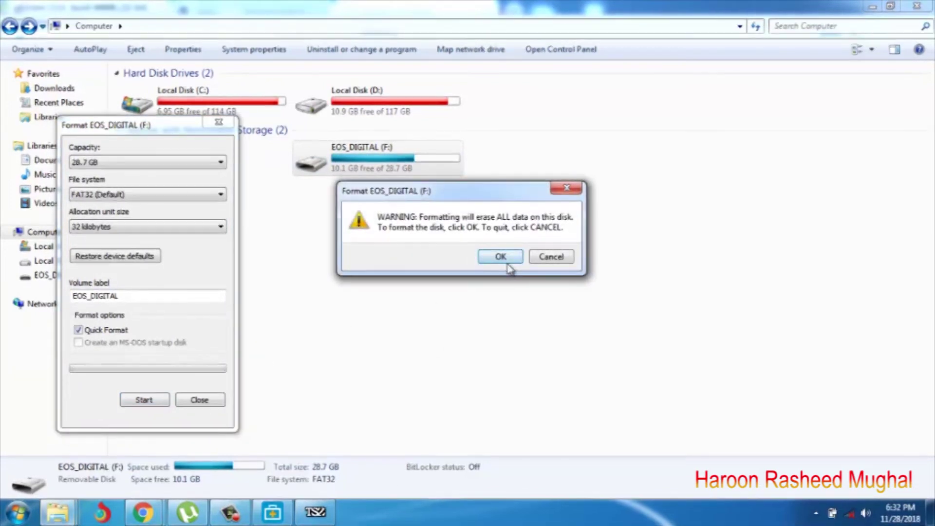
left_click(507, 265)
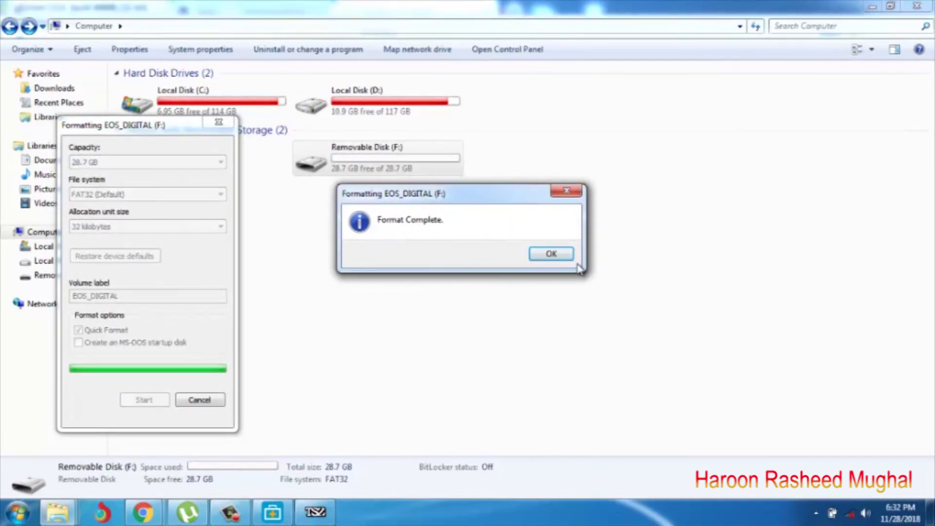
left_click(547, 258)
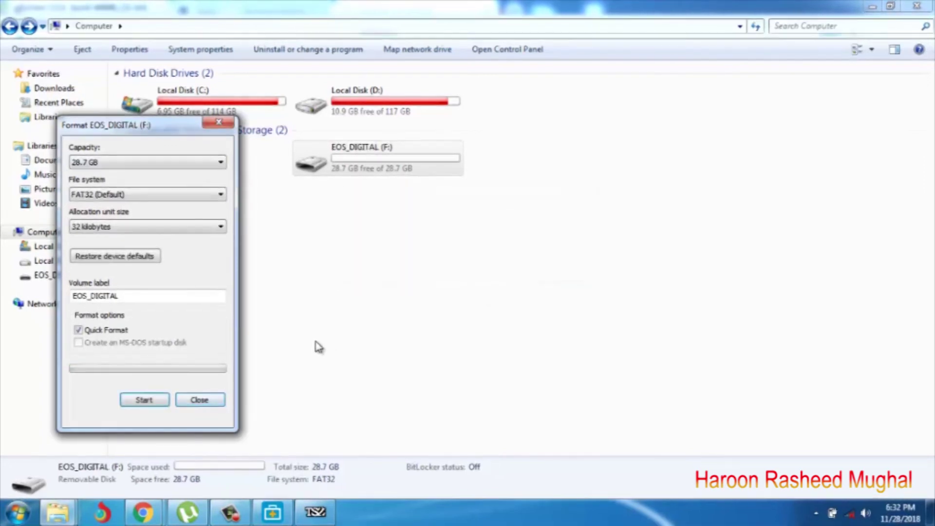
left_click(214, 401)
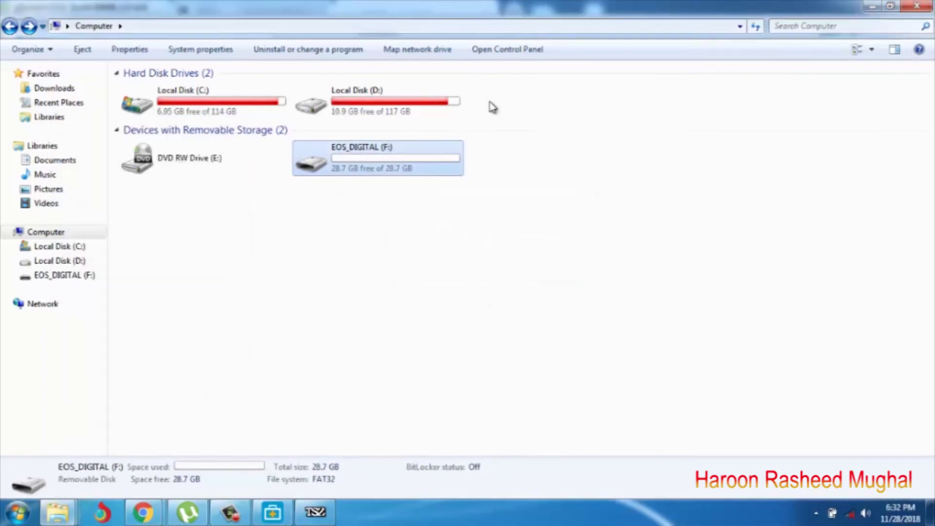
Check the contents and the properties of the formatted EOS_DIGITAL (F:) drive, and return to Computer.
double_click(371, 165)
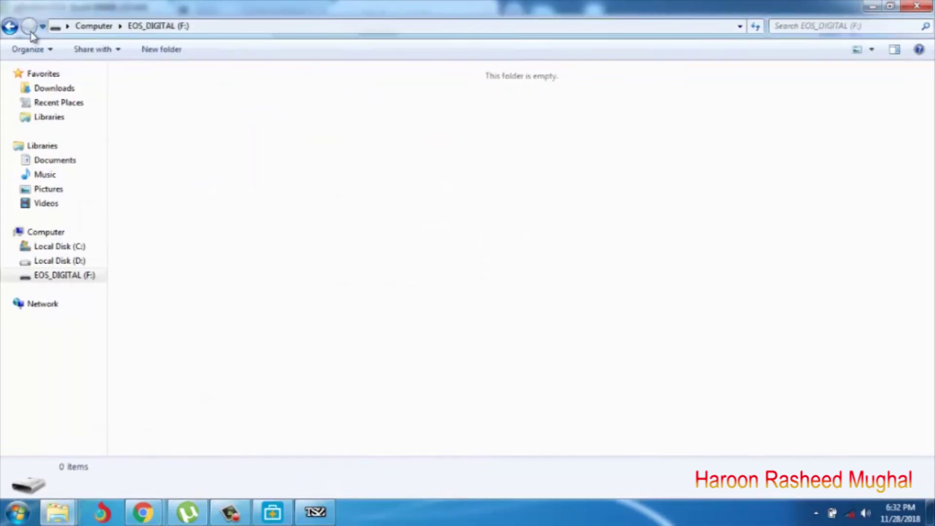
left_click(12, 27)
right_click(308, 142)
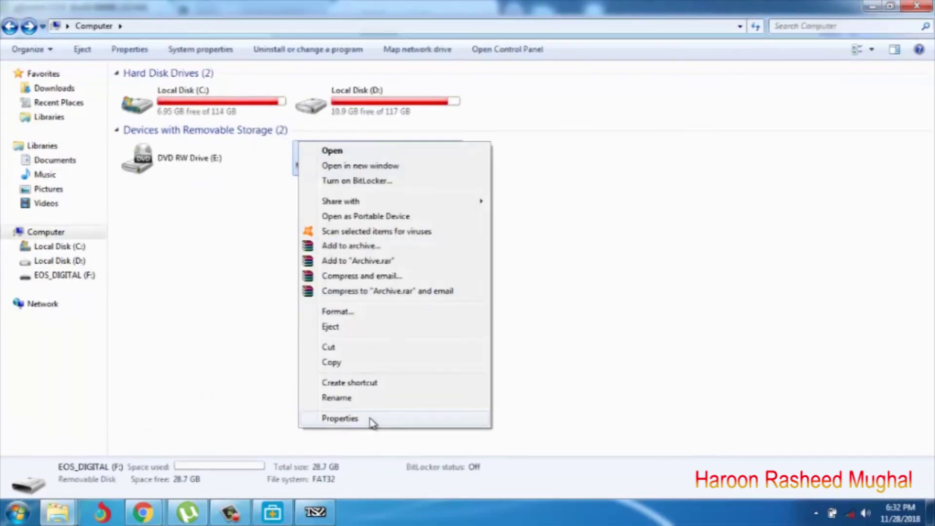
left_click(368, 423)
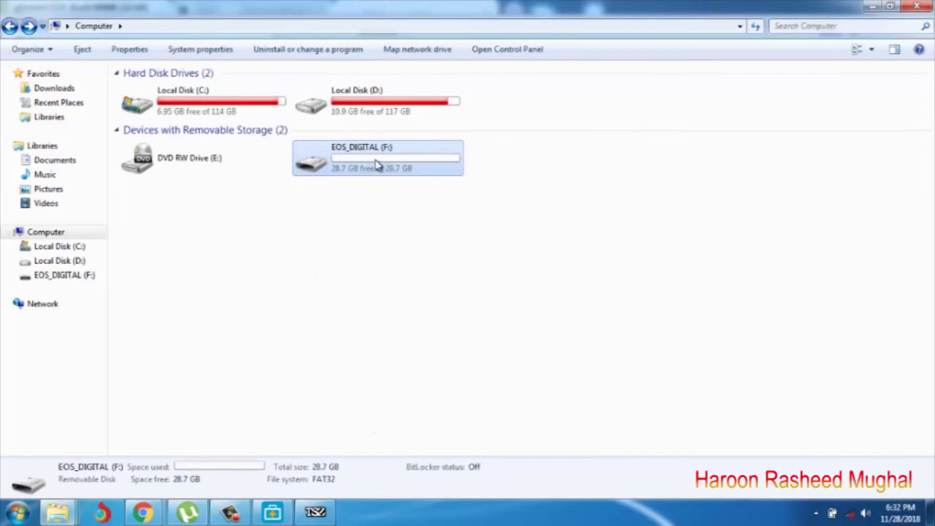
right_click(377, 165)
left_click(412, 437)
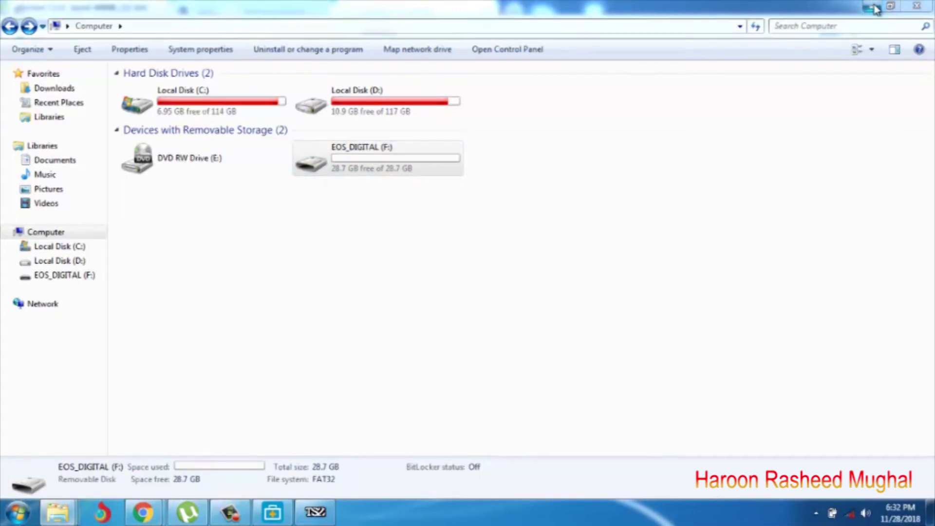
left_click(309, 351)
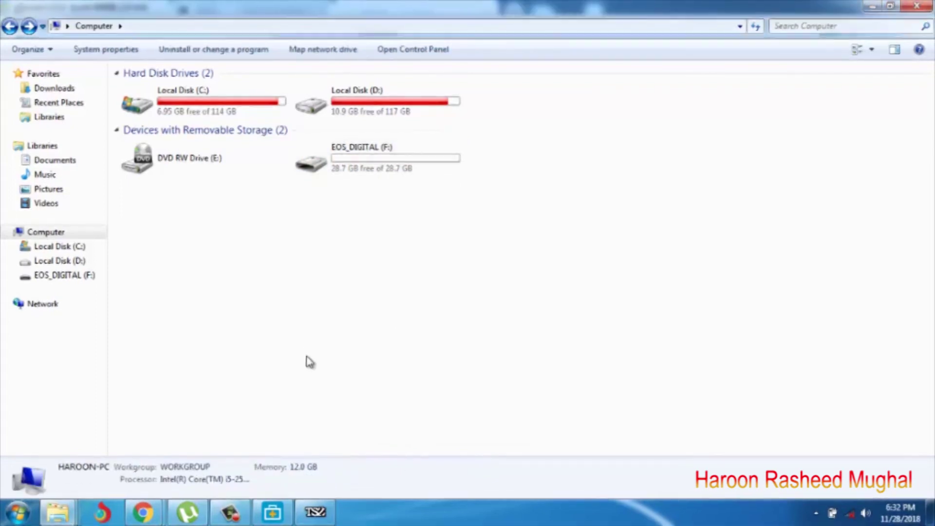
mouse_move(57, 512)
left_click(382, 441)
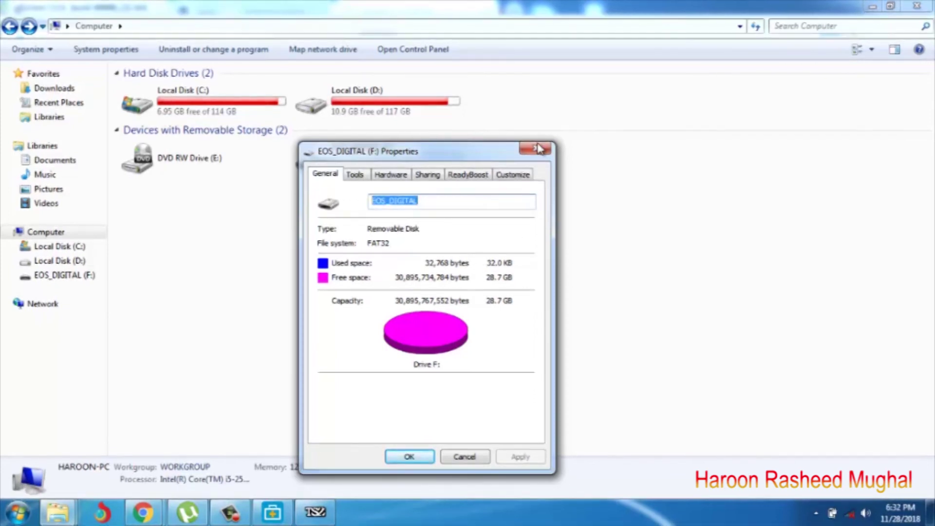
left_click(538, 148)
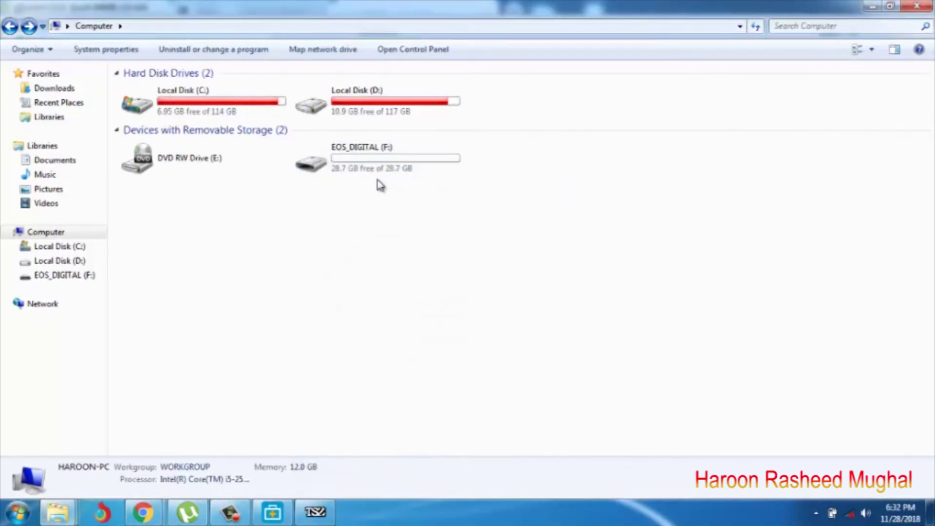
double_click(393, 170)
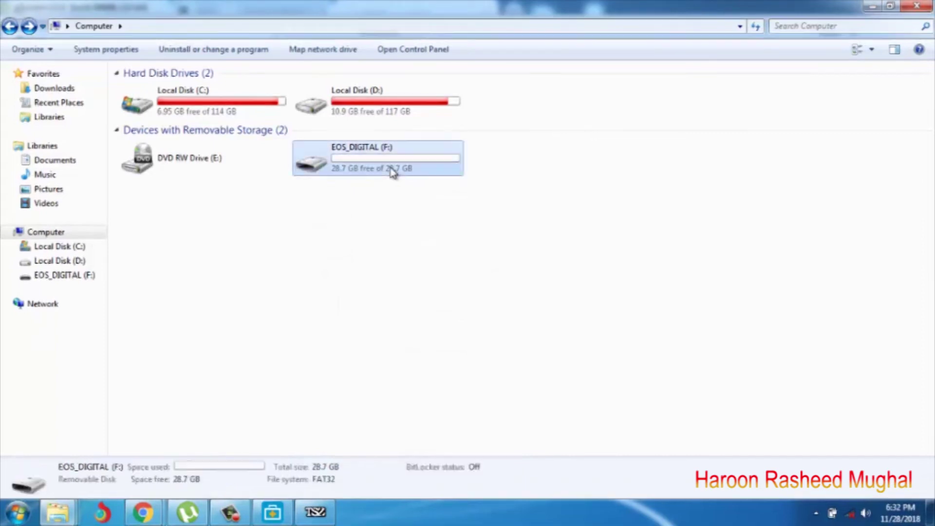
left_click(10, 27)
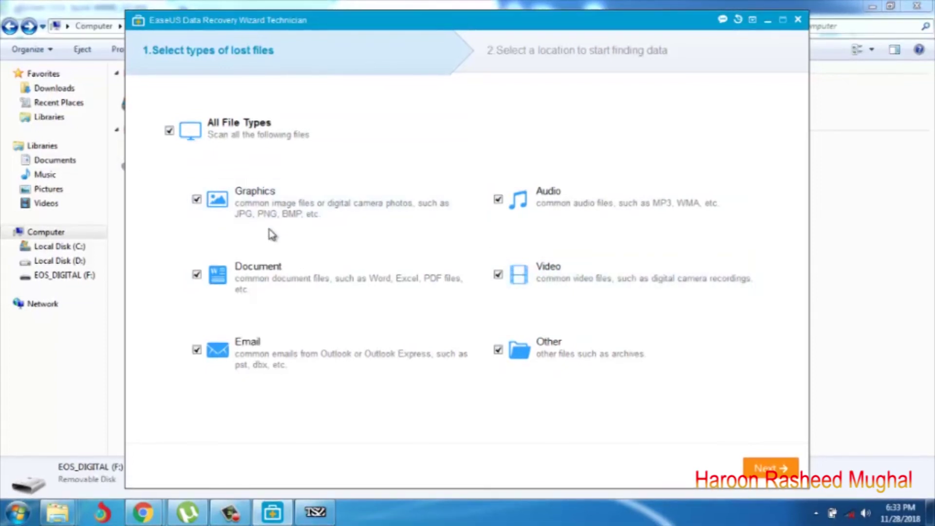
In EaseUS Data Recovery Wizard, limit the lost file types to Graphics and continue to the location selection.
left_click(169, 132)
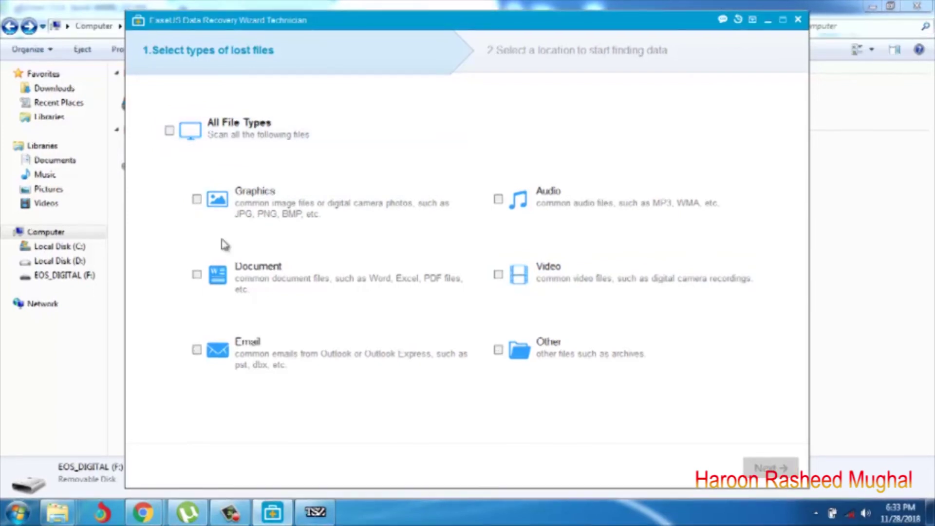
left_click(197, 199)
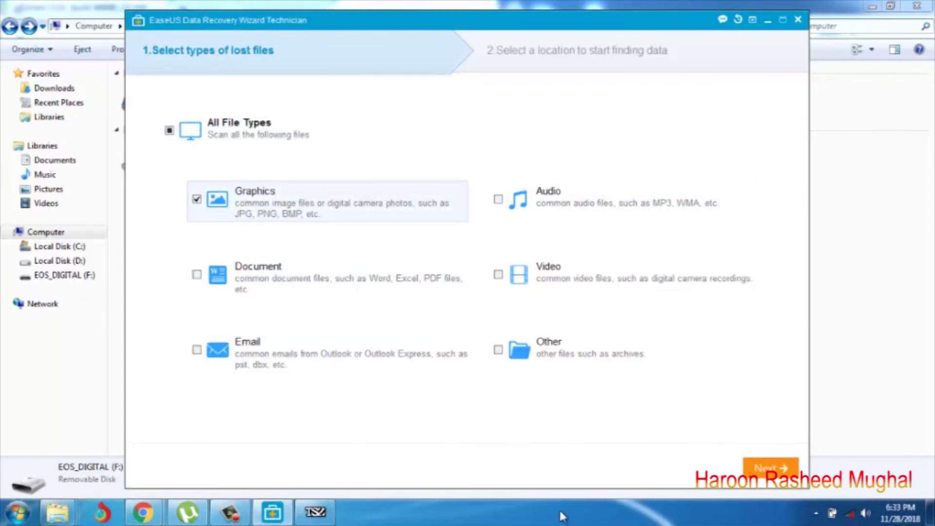
left_click(751, 469)
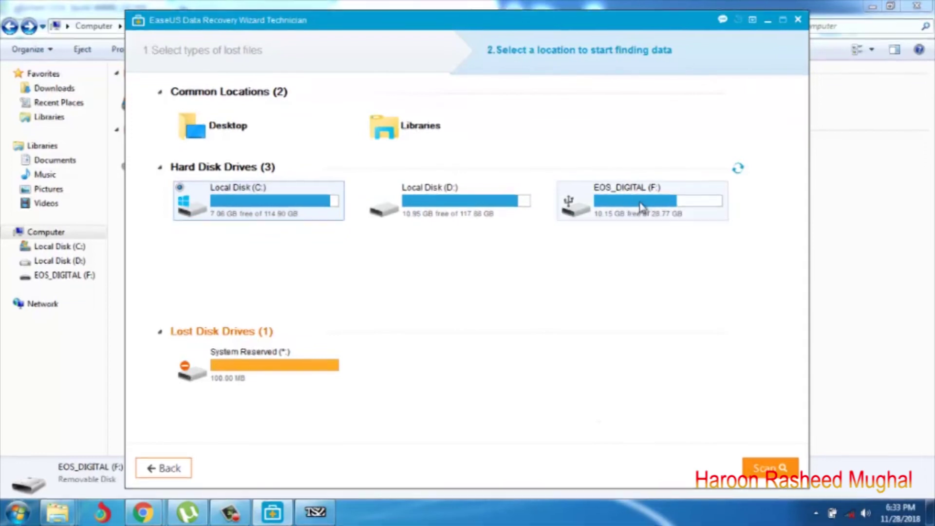
Refresh the drive list, scan EOS_DIGITAL (F:) for lost files, and pause the scan early on.
left_click(739, 169)
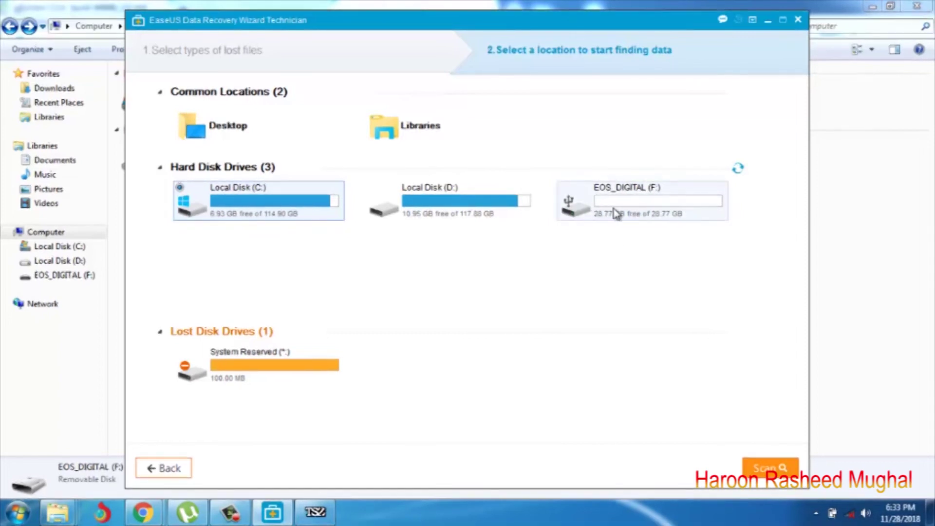
double_click(637, 220)
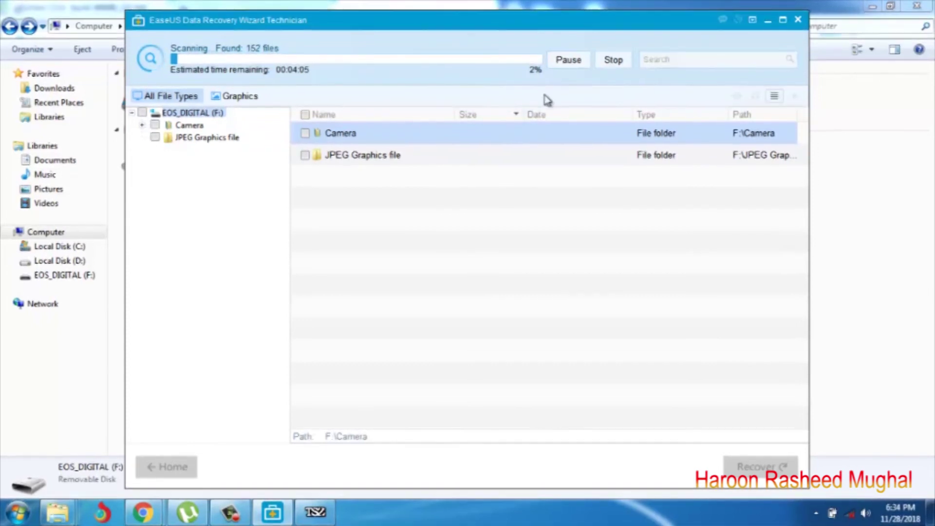
left_click(568, 61)
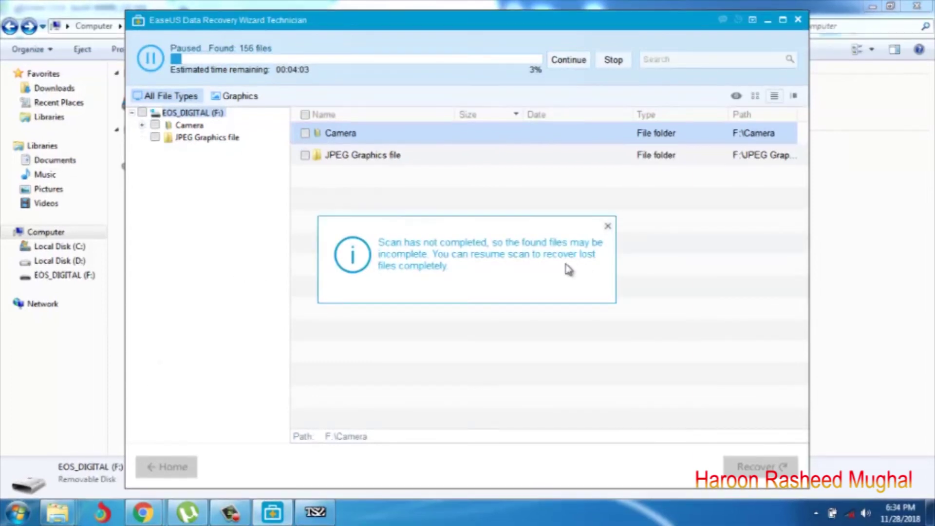
left_click(607, 228)
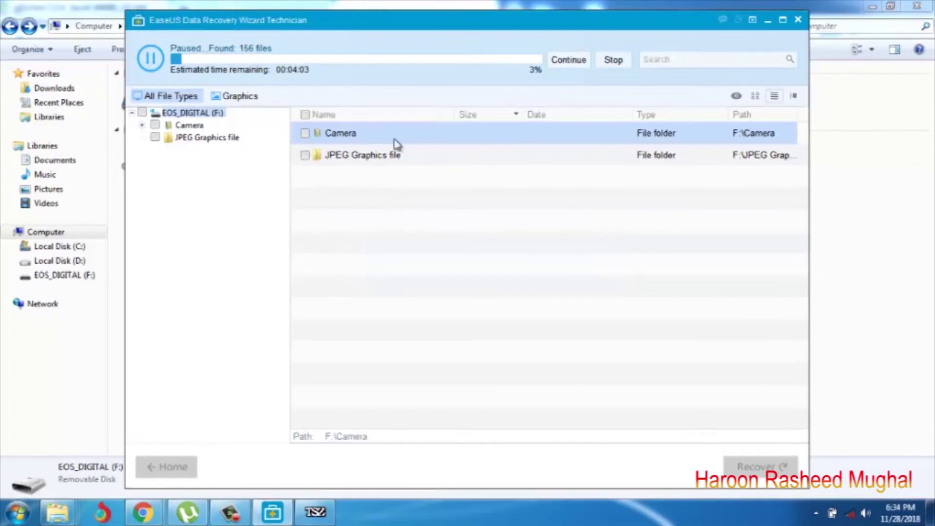
Open the CANON folder inside the found Camera folder and show its photos as thumbnails.
double_click(343, 136)
double_click(342, 136)
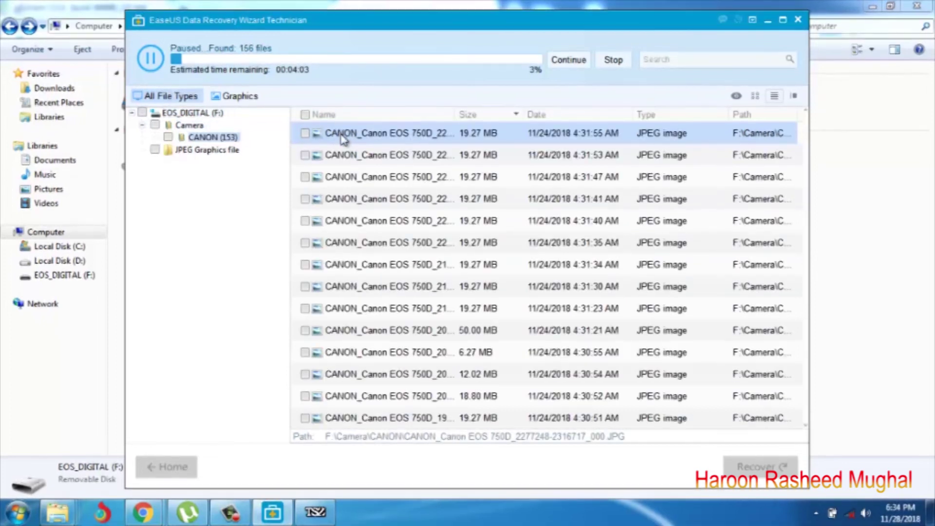
left_click(755, 97)
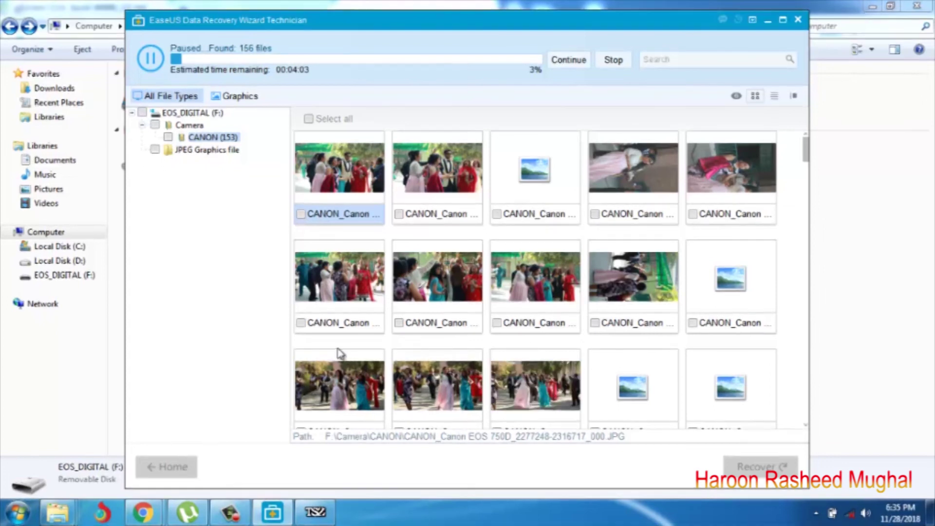
Mark the first, second and fifth photos in the second thumbnail row of the CANON folder for recovery.
left_click(302, 324)
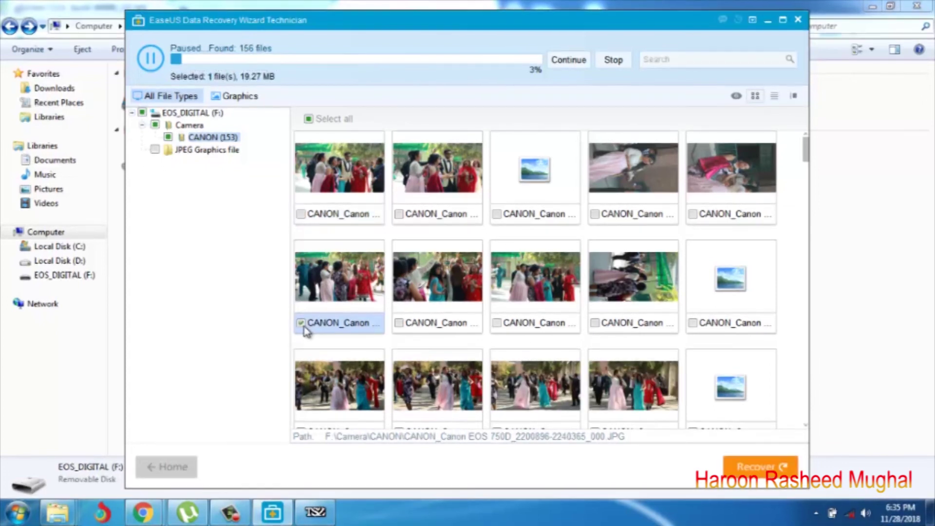
left_click(400, 324)
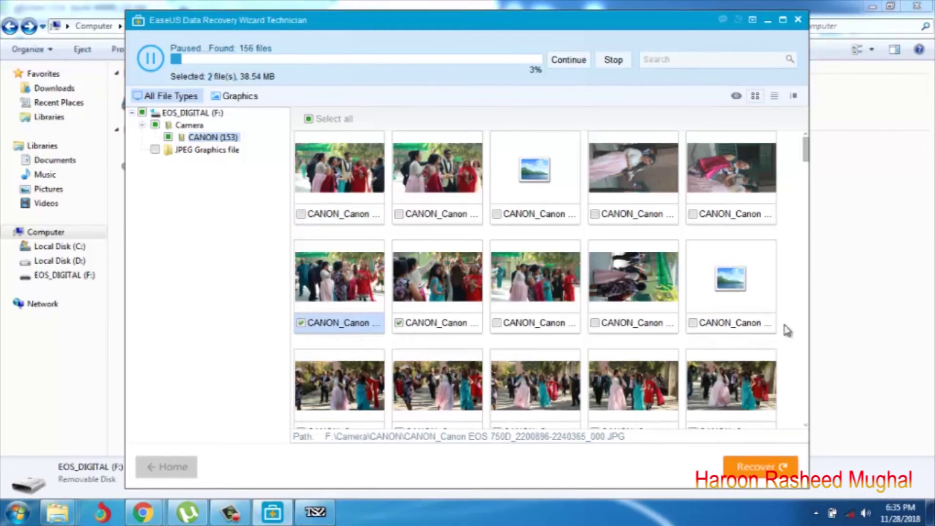
left_click(694, 324)
Mark the first, second and fourth photos in the fifth thumbnail row of the CANON folder for recovery.
left_click_drag(804, 155, 815, 252)
scroll(536, 265, "up", 1)
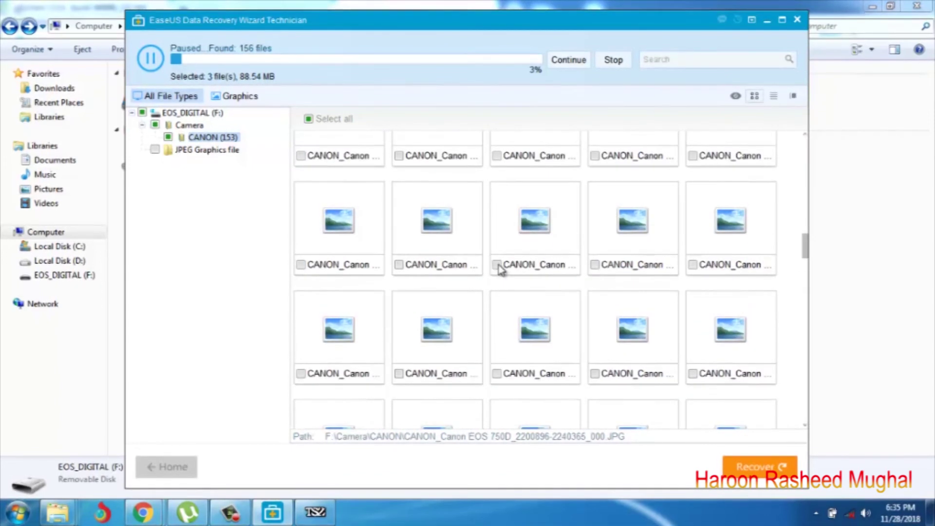
scroll(490, 242, "up", 2)
scroll(490, 242, "up", 3)
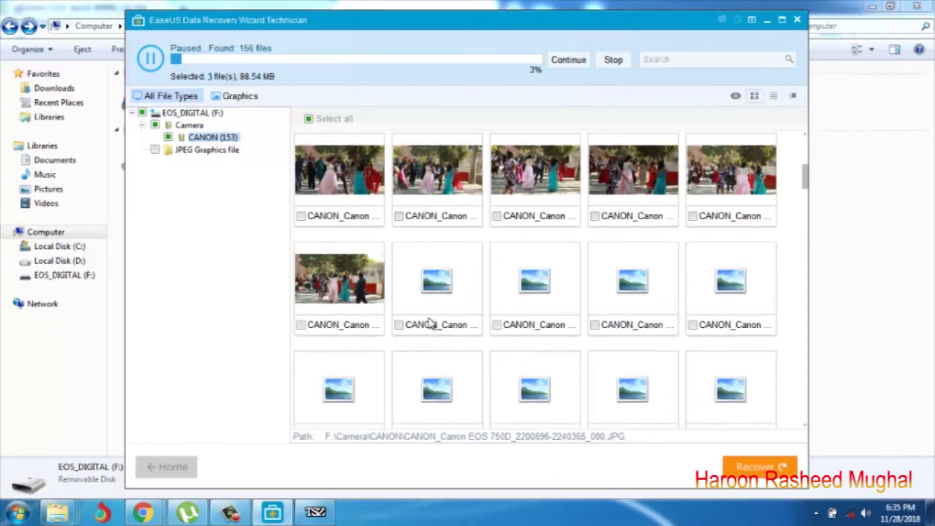
left_click(306, 330)
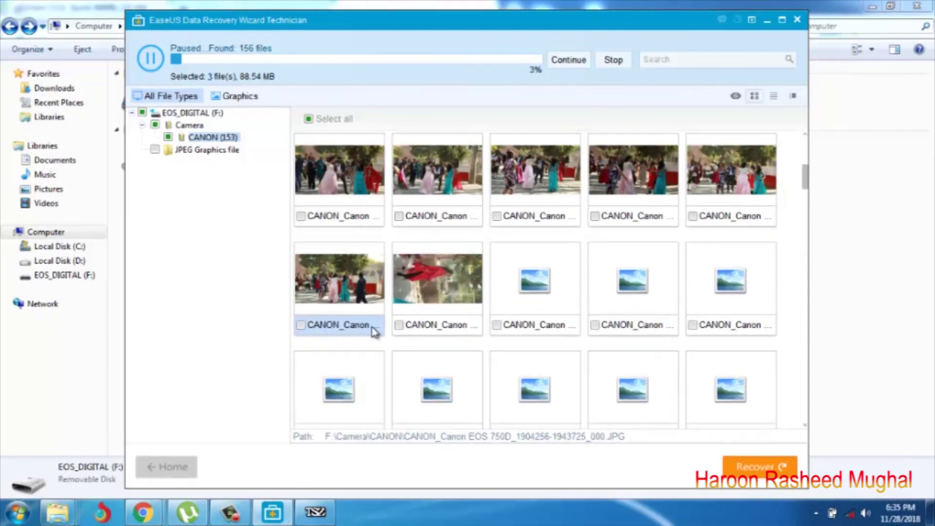
left_click(398, 325)
left_click(301, 325)
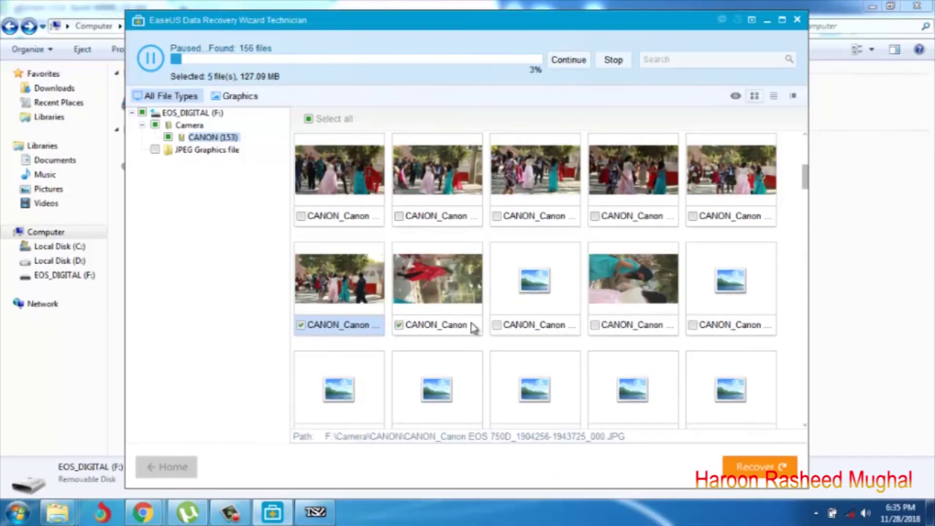
left_click(600, 331)
left_click(596, 327)
Mark the first three photos of the first thumbnail row and the last photo of the third row for recovery.
scroll(596, 326, "up", 3)
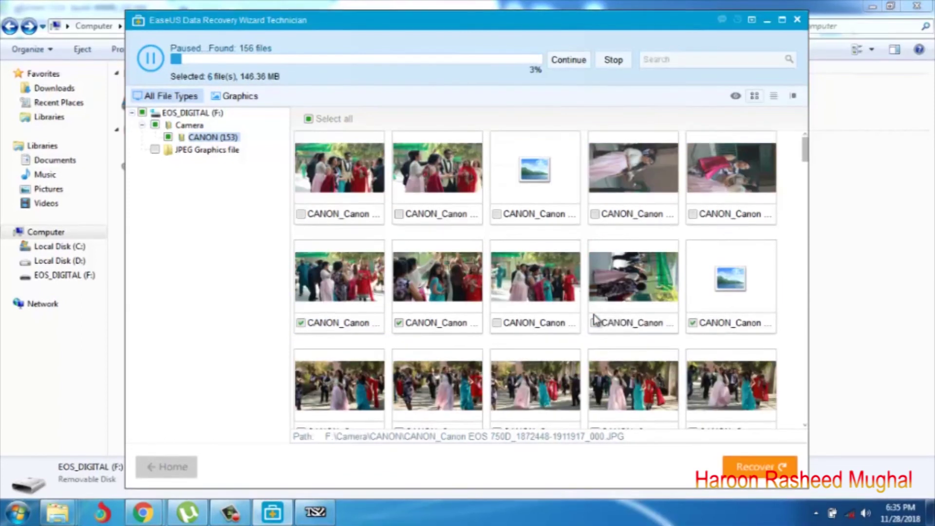
scroll(482, 238, "down", 3)
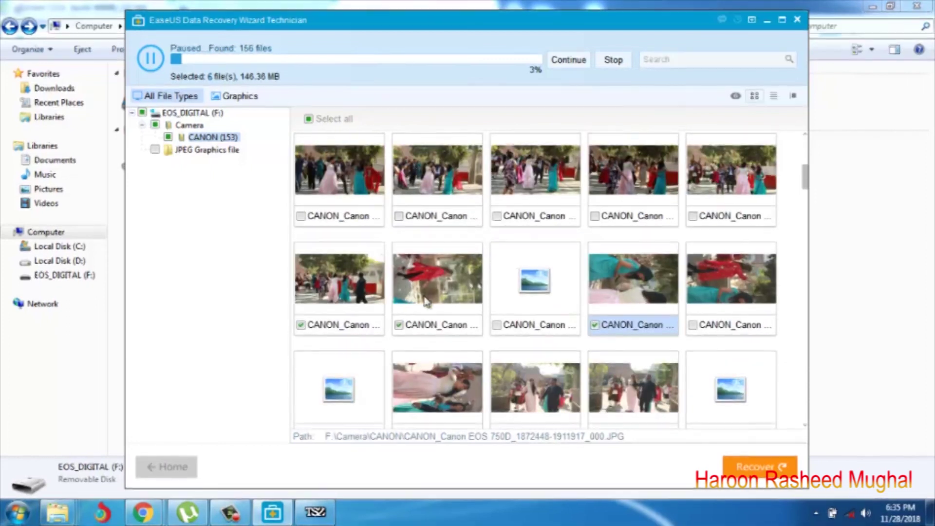
scroll(525, 258, "up", 3)
left_click(497, 215)
left_click(300, 215)
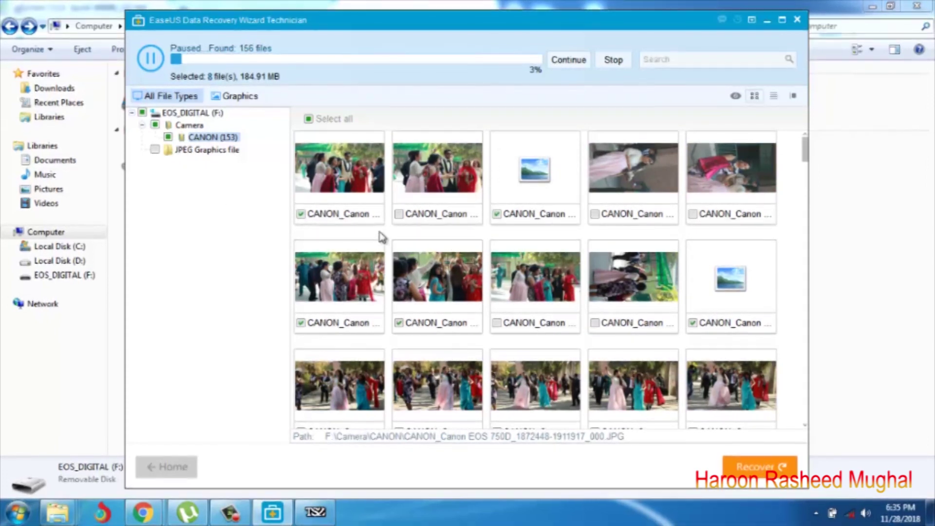
left_click(400, 216)
scroll(701, 363, "down", 3)
left_click(693, 269)
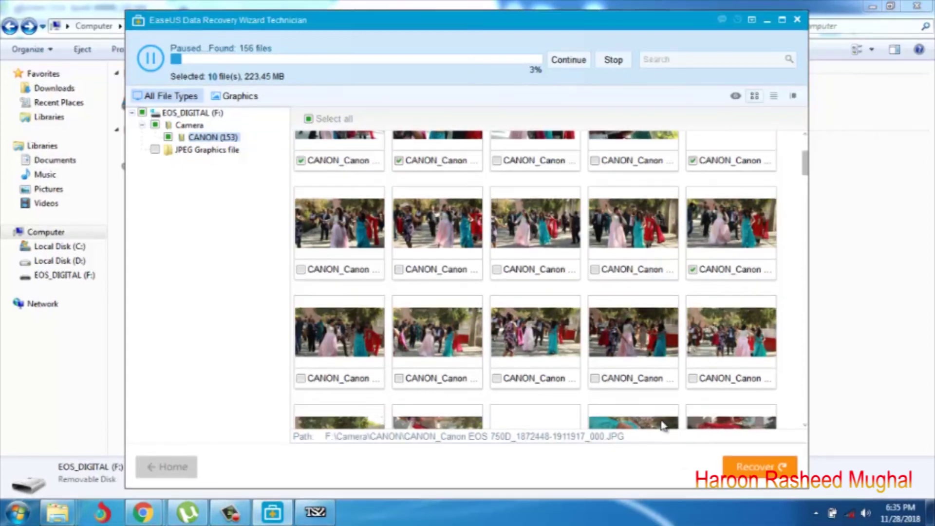
Recover the marked photos into a new folder named recoverd on Local Disk (D:).
left_click(765, 469)
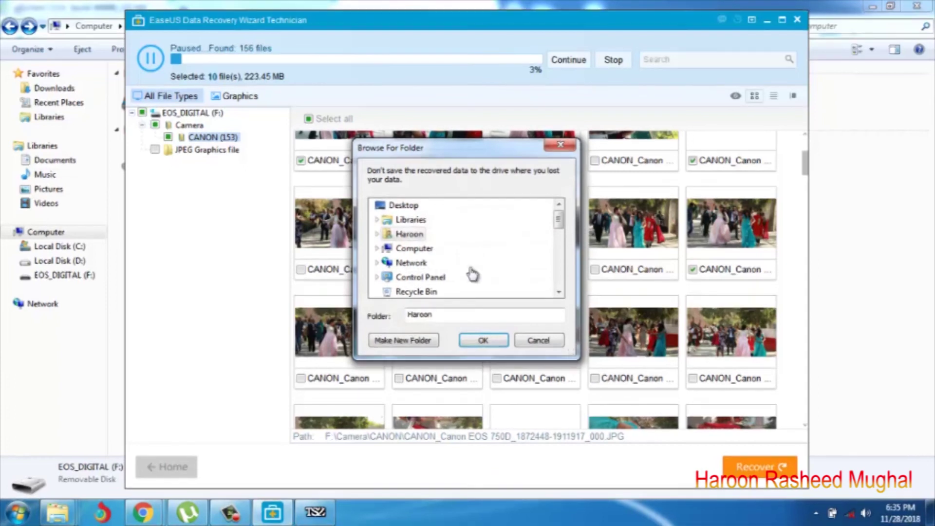
mouse_move(559, 219)
left_mouse_down()
mouse_move(559, 261)
mouse_move(559, 209)
left_mouse_up()
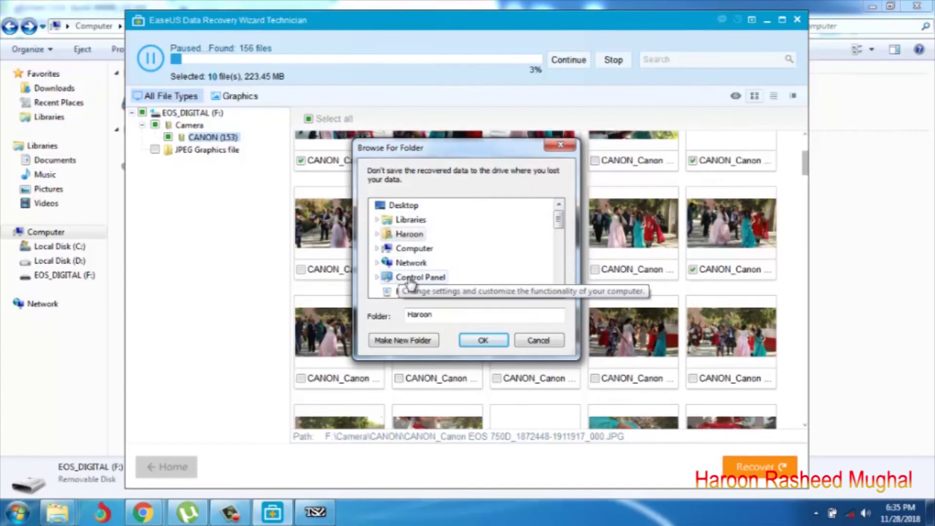
left_click_drag(563, 230, 565, 270)
left_click_drag(565, 302, 565, 246)
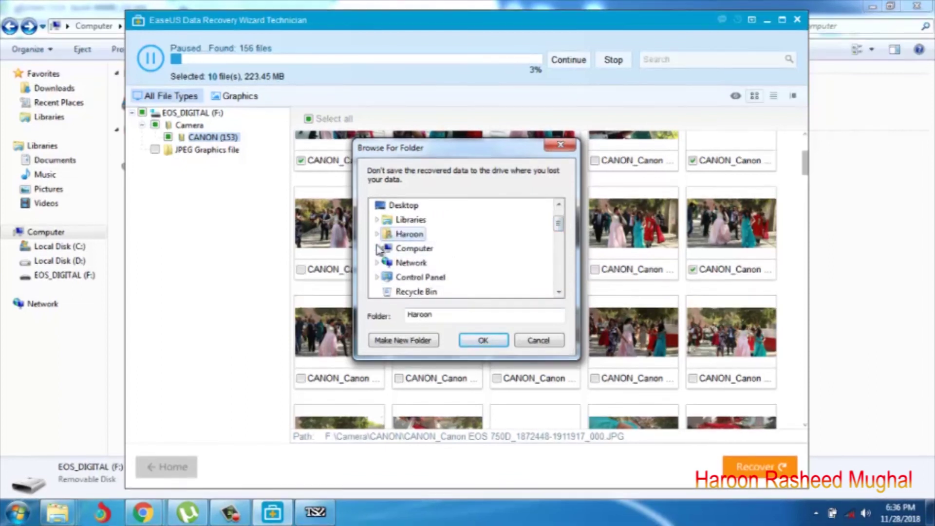
left_click(414, 248)
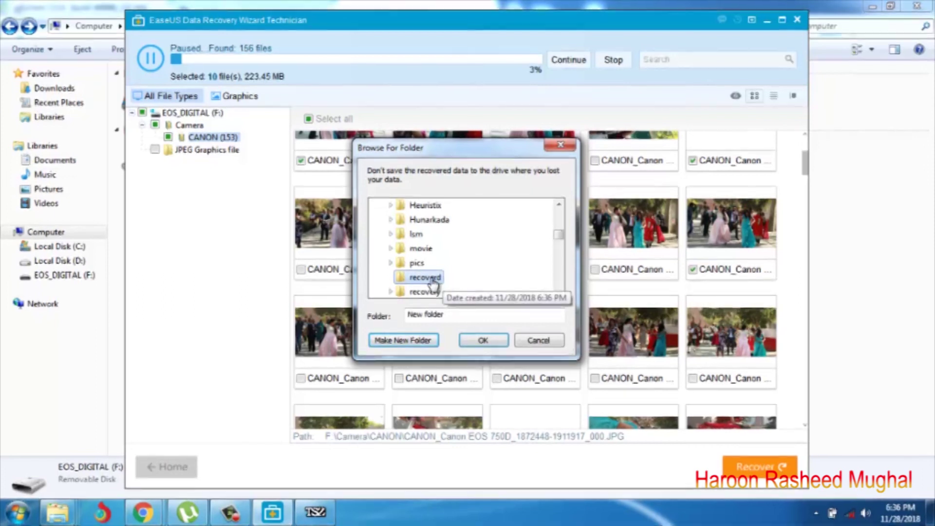
left_click(481, 341)
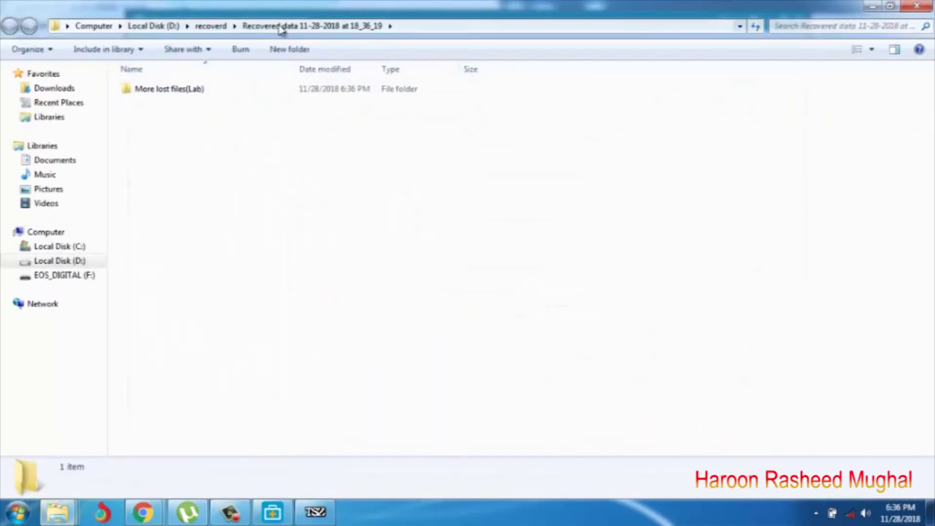
Browse from Local Disk (D:) through recoverd, the recovered data folder, More lost files(Lab) and Camera into the CANON folder.
left_click(170, 28)
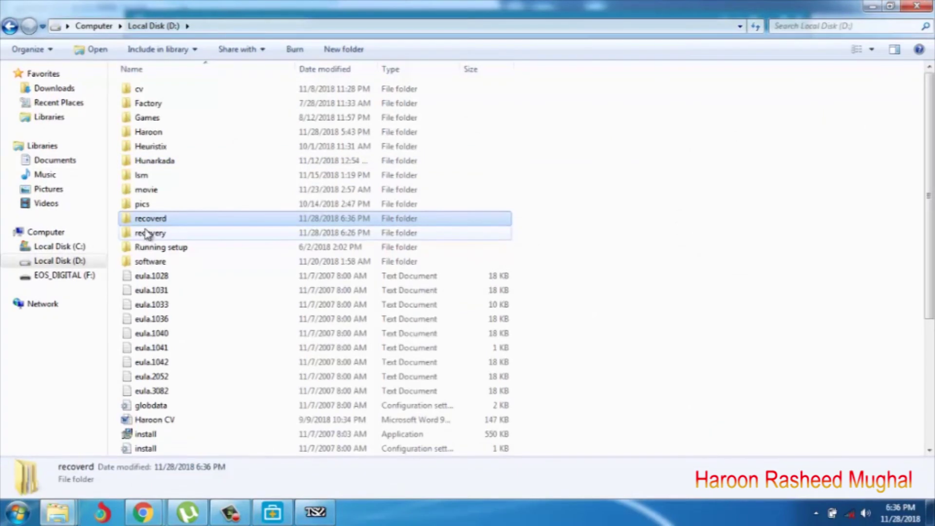
double_click(159, 220)
double_click(174, 91)
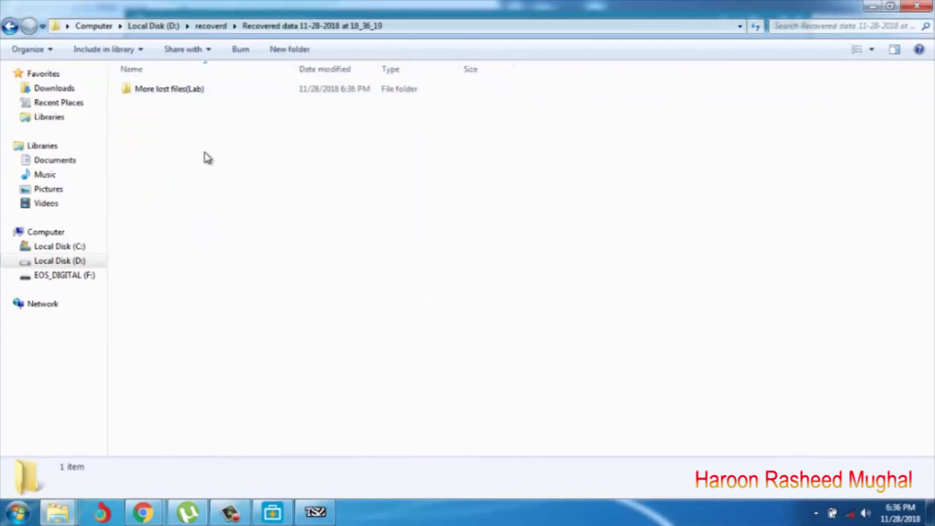
double_click(170, 90)
double_click(171, 90)
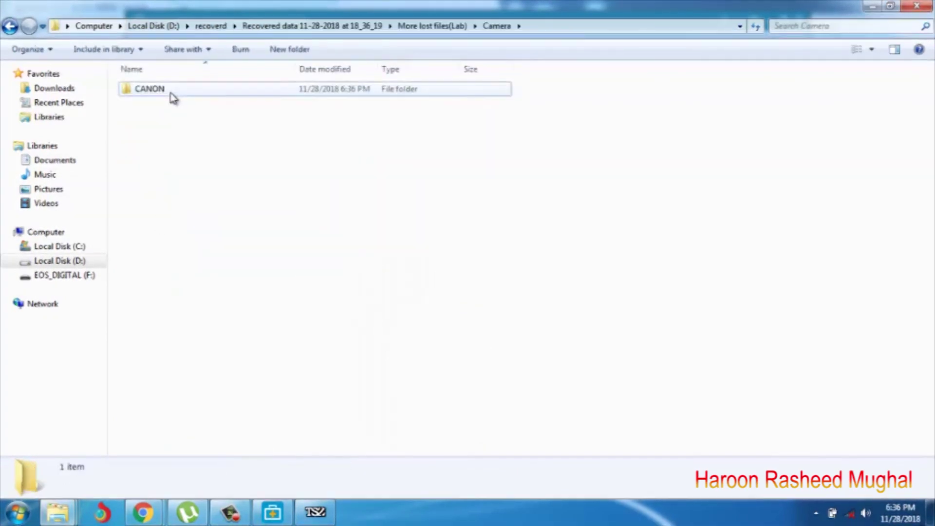
double_click(171, 90)
View the recovered photos in Windows Photo Viewer, starting with the first one and later reopening the ninth, and close the viewer.
double_click(154, 112)
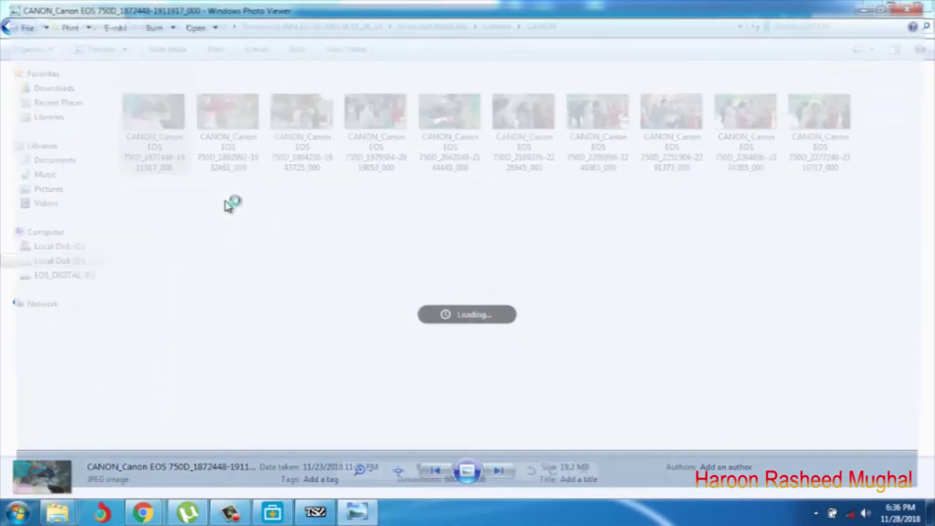
scroll(510, 300, "down", 1)
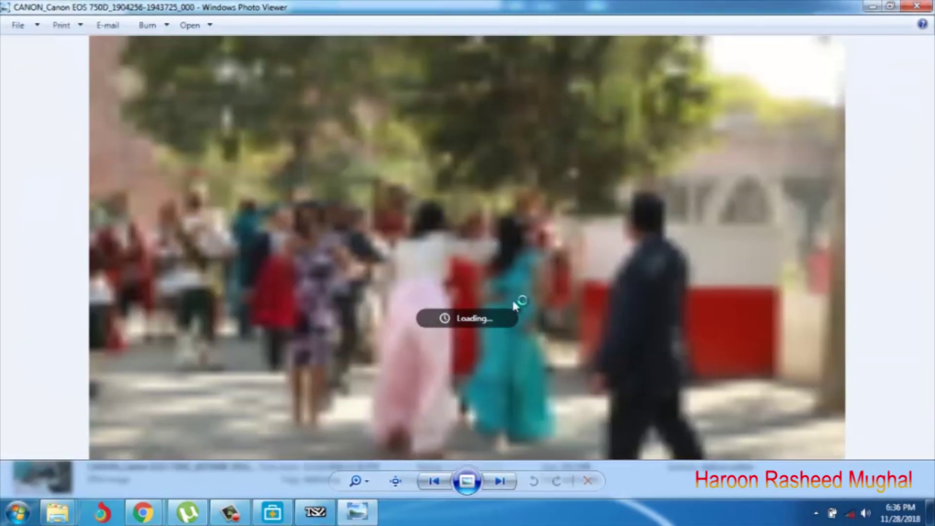
scroll(514, 304, "down", 3)
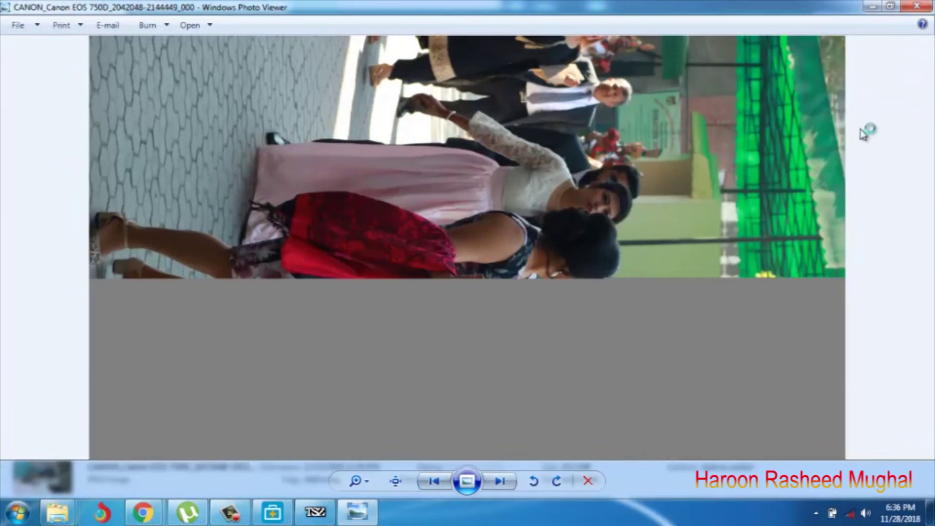
scroll(885, 83, "down", 1)
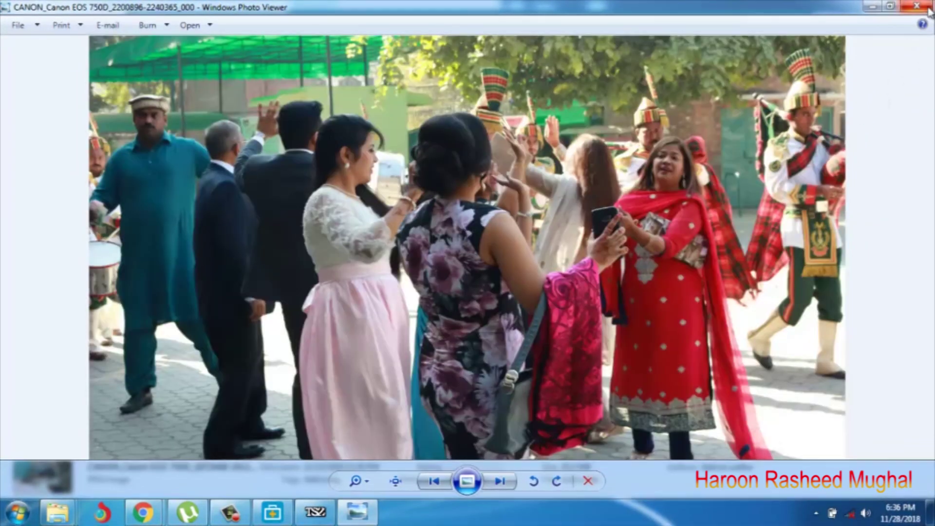
key("alt+F4")
double_click(748, 127)
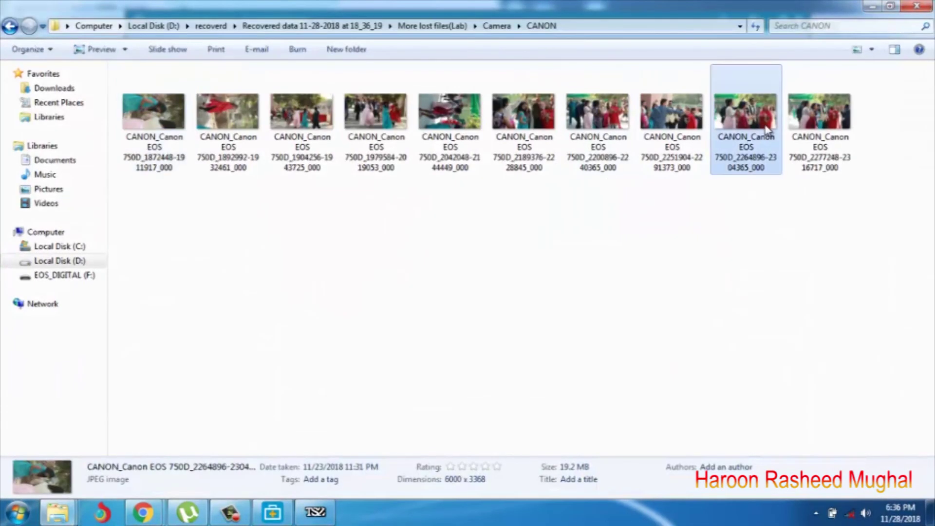
scroll(877, 43, "down", 1)
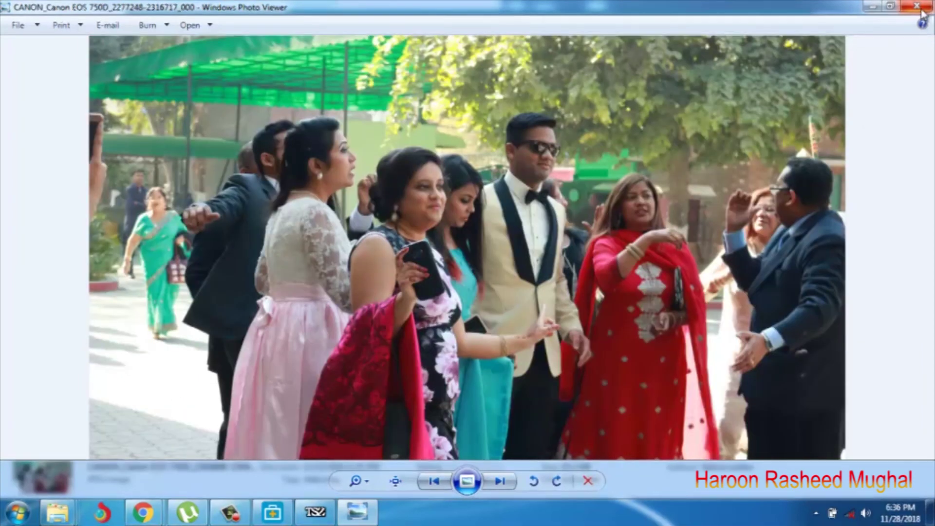
key("alt+F4")
Close the recovered photos' folder window and dismiss the recovery completion message in EaseUS Data Recovery Wizard.
left_click(528, 272)
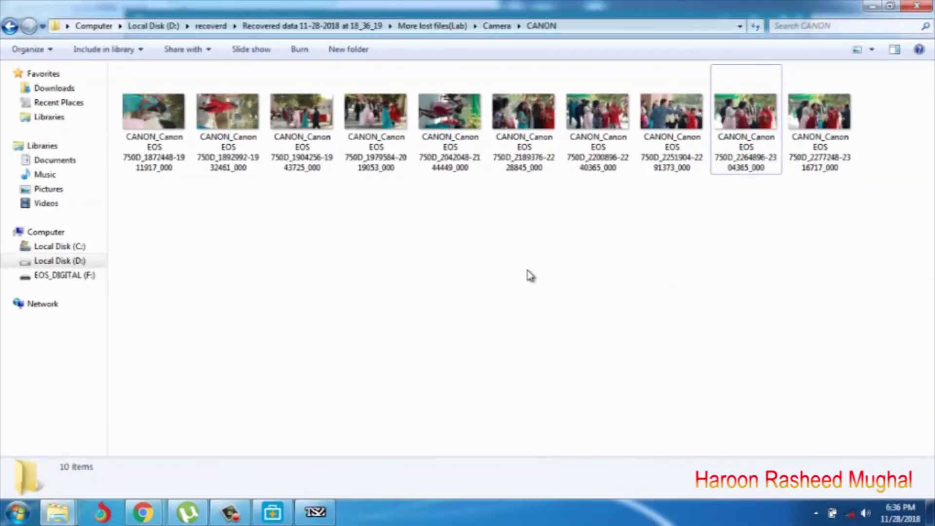
key("alt+F4")
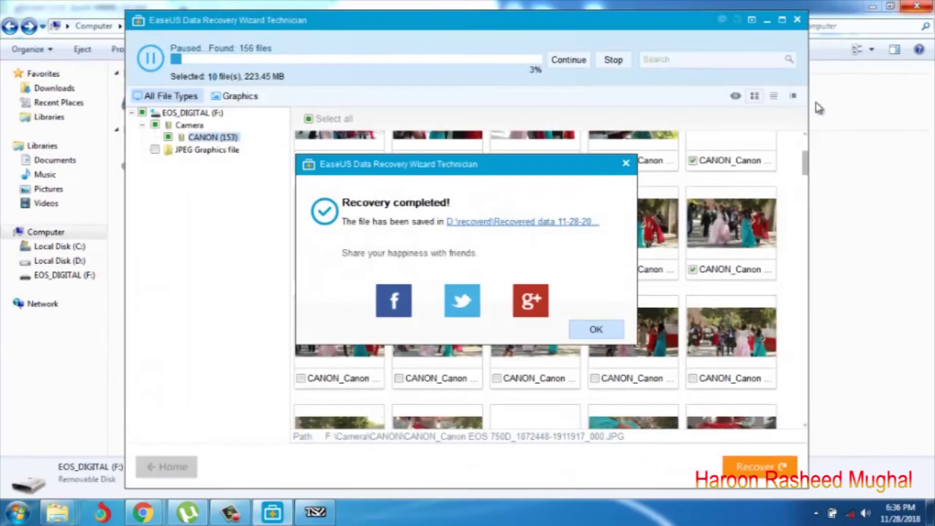
left_click(596, 329)
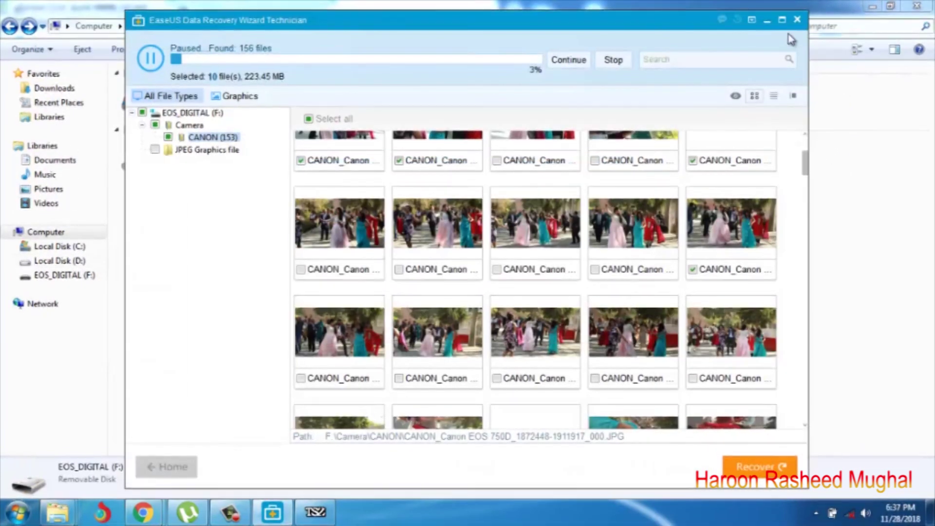